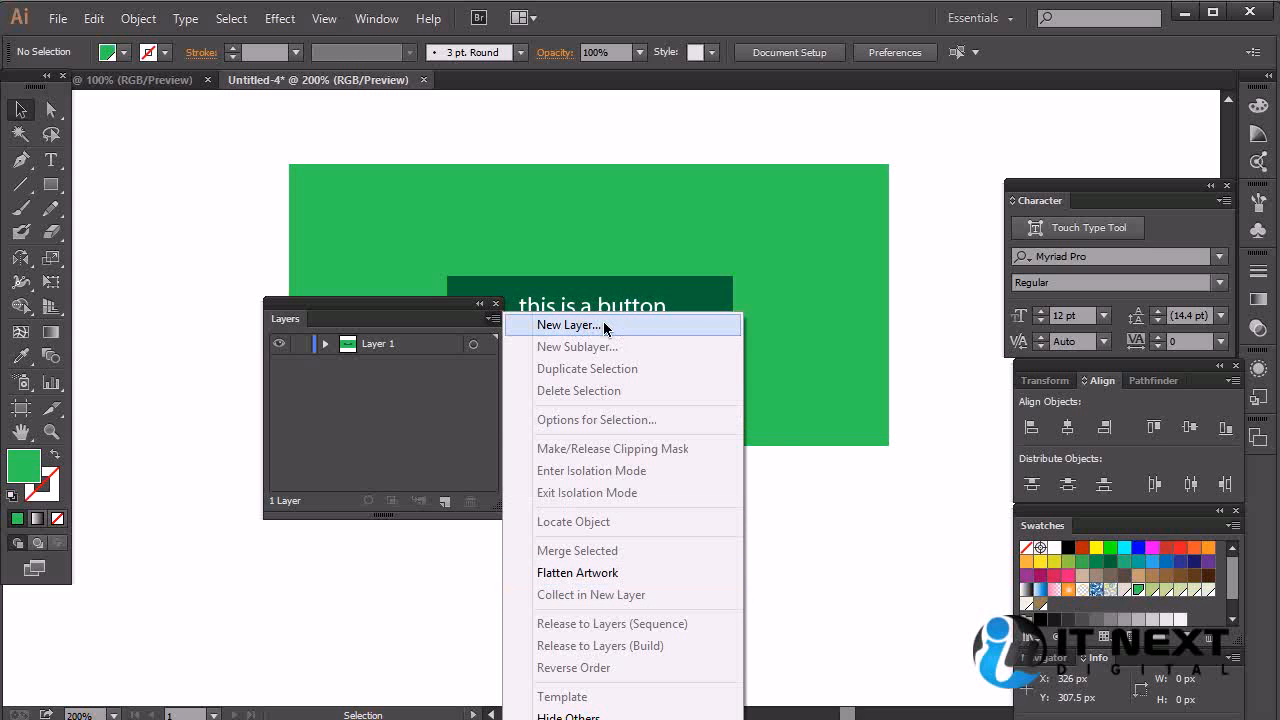
# Step: Create a new layer, Layer 2, with Yellow as its layer colour
pyautogui.click(568, 325)
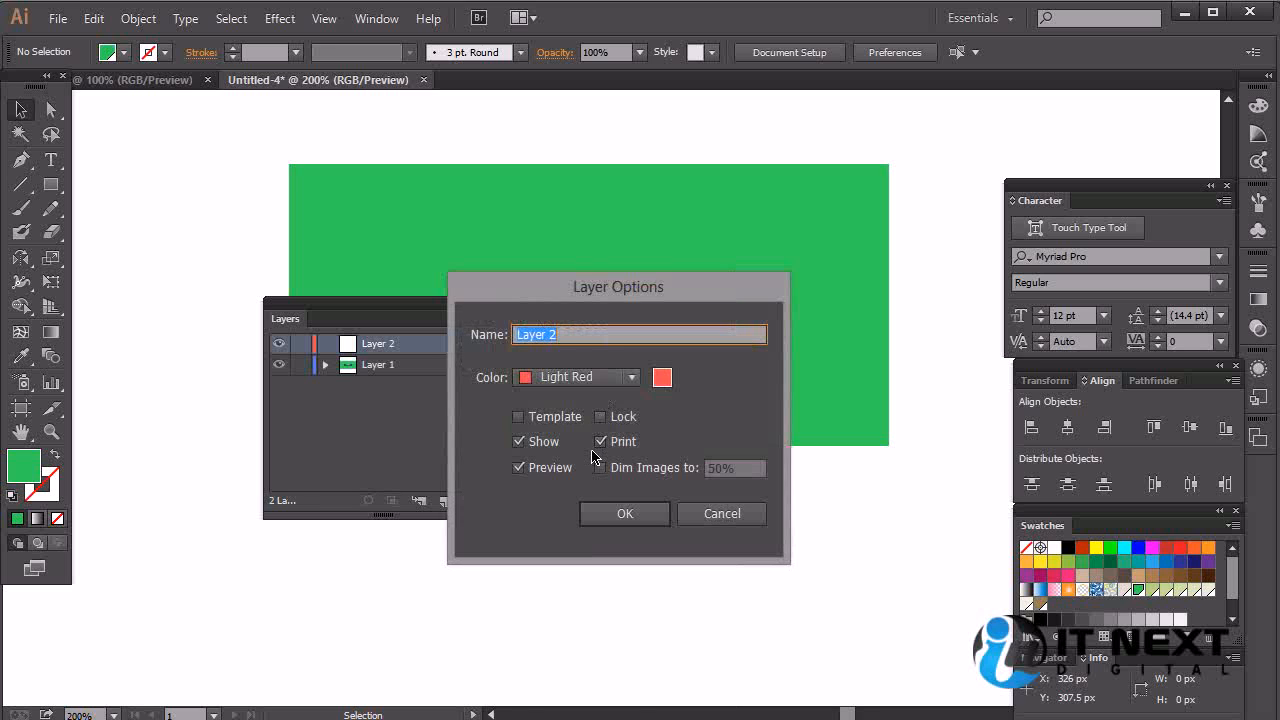
pyautogui.click(628, 380)
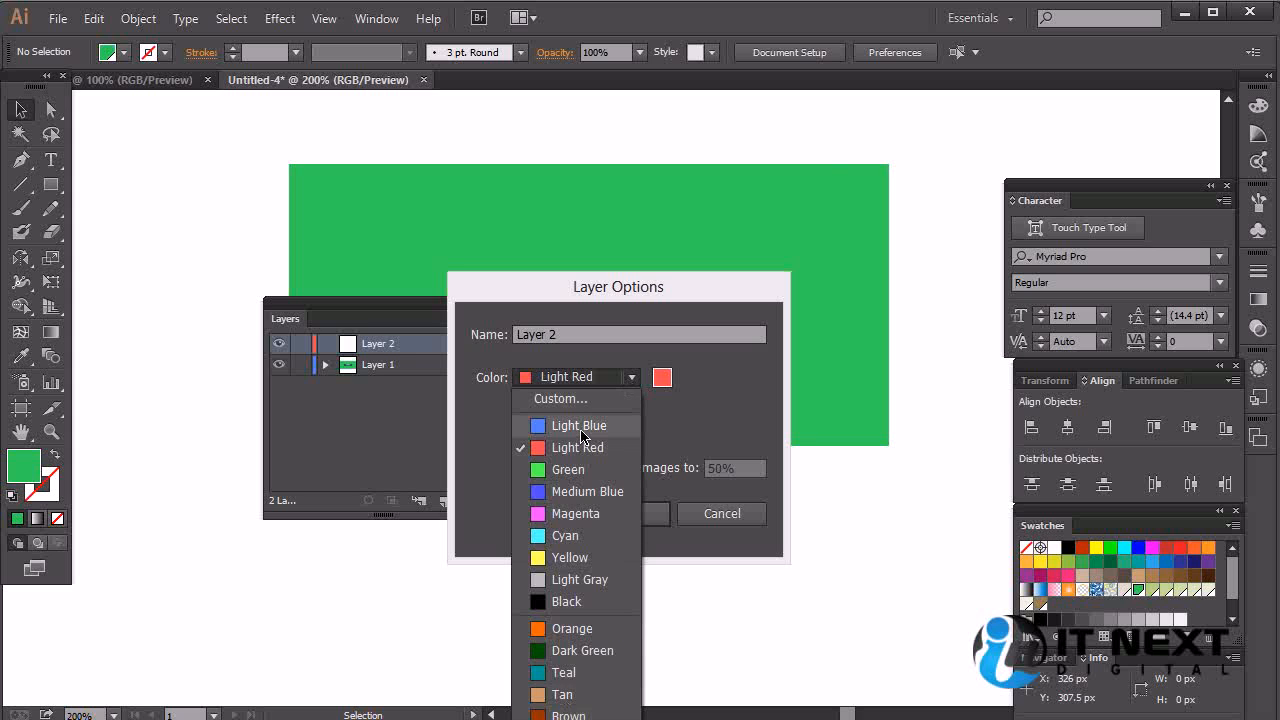
pyautogui.moveTo(638, 288); pyautogui.dragTo(684, 122)
pyautogui.click(678, 211)
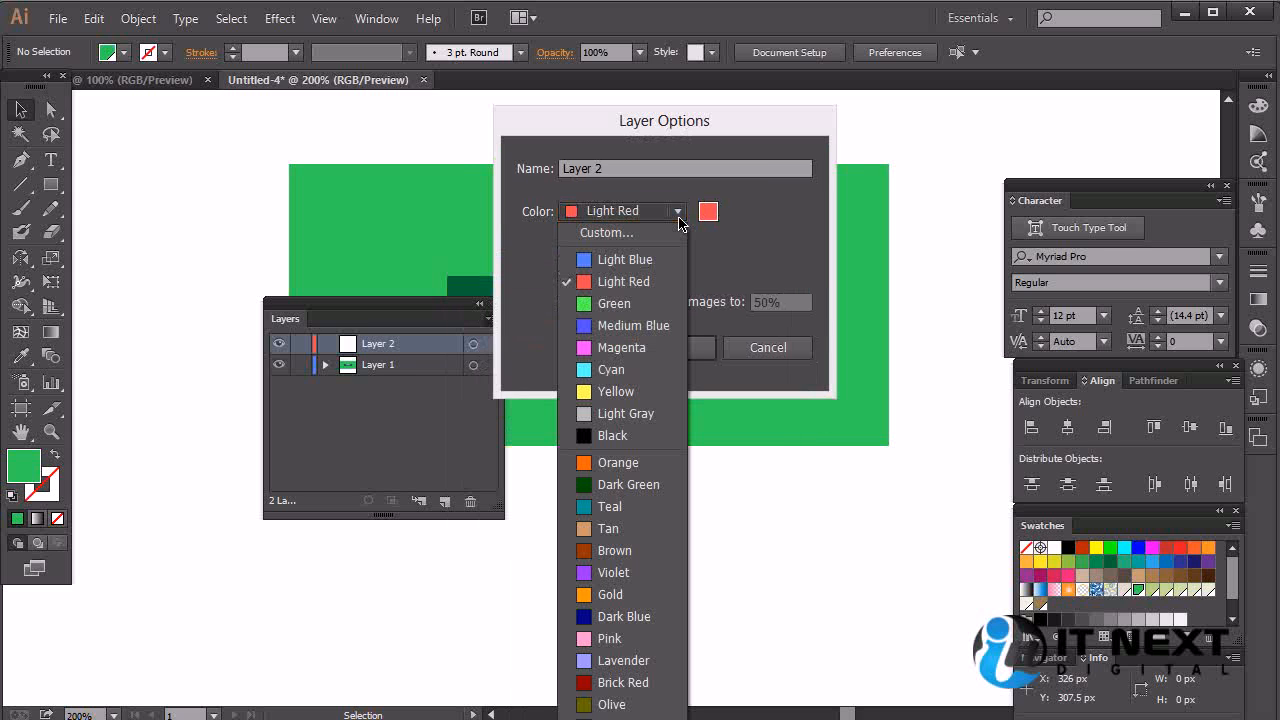
pyautogui.click(636, 389)
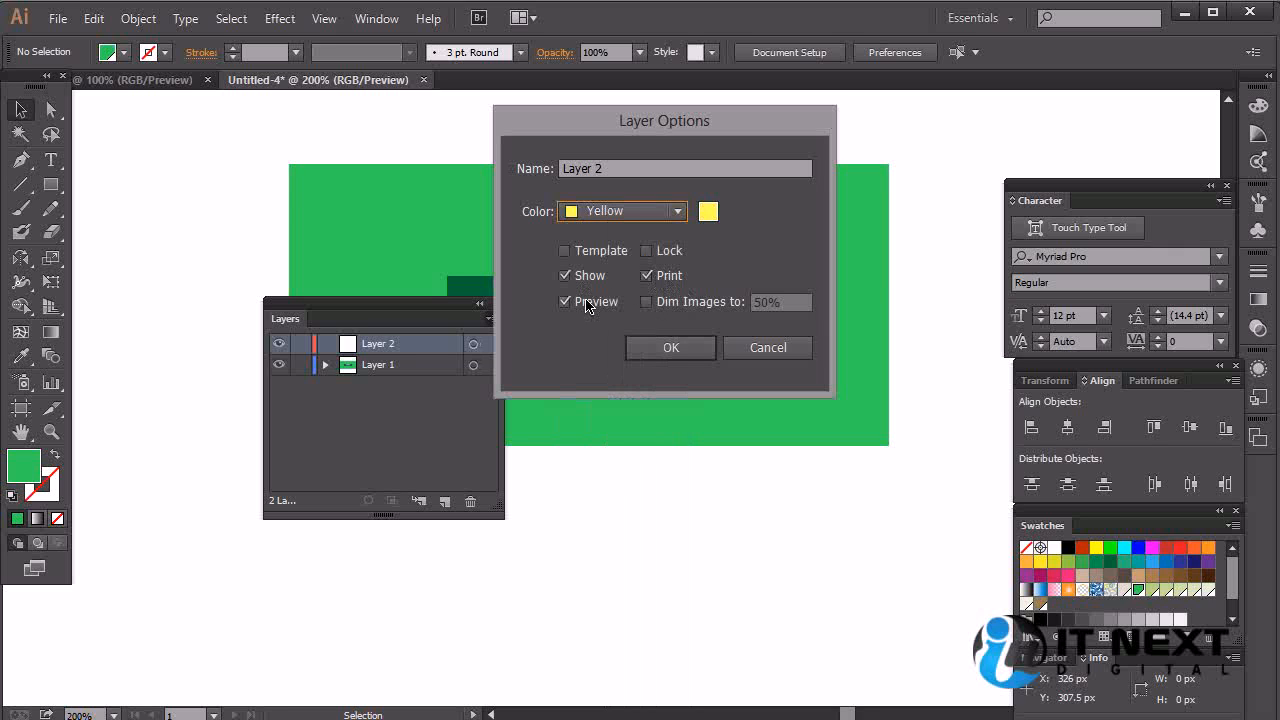
pyautogui.click(588, 258)
pyautogui.click(588, 258)
pyautogui.click(588, 258)
pyautogui.click(588, 258)
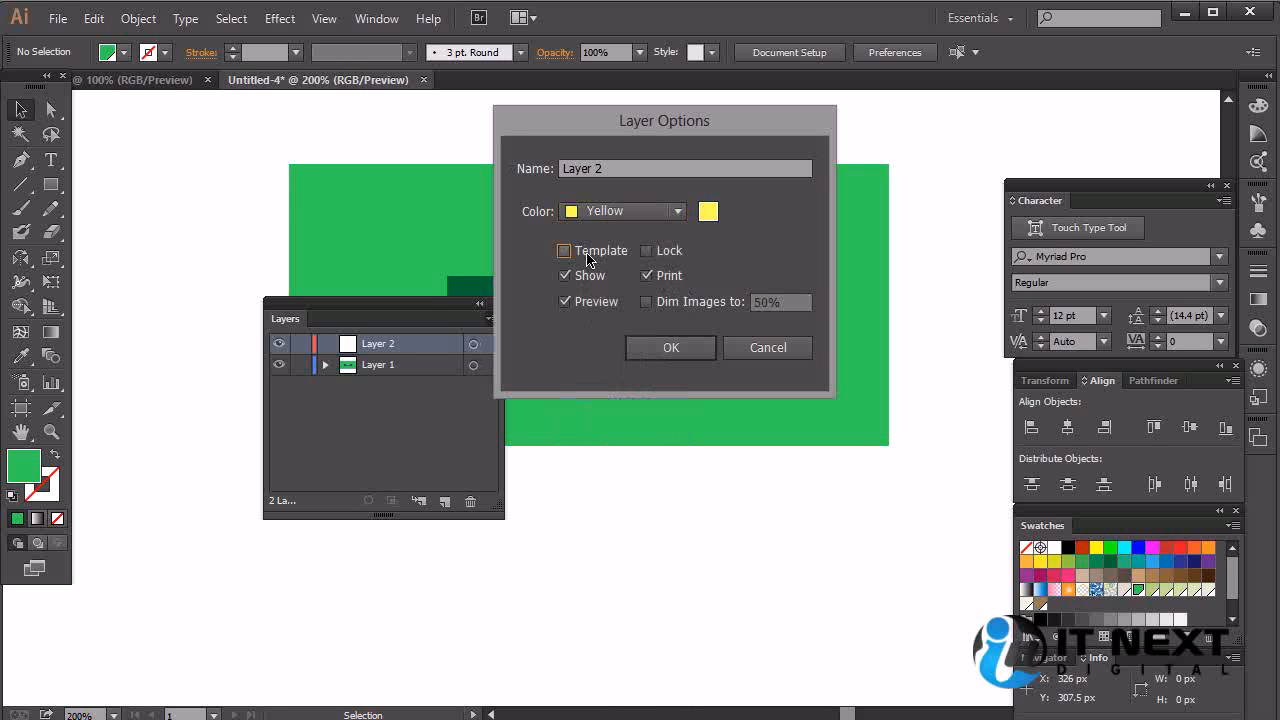
pyautogui.moveTo(740, 125); pyautogui.dragTo(880, 148)
pyautogui.click(816, 375)
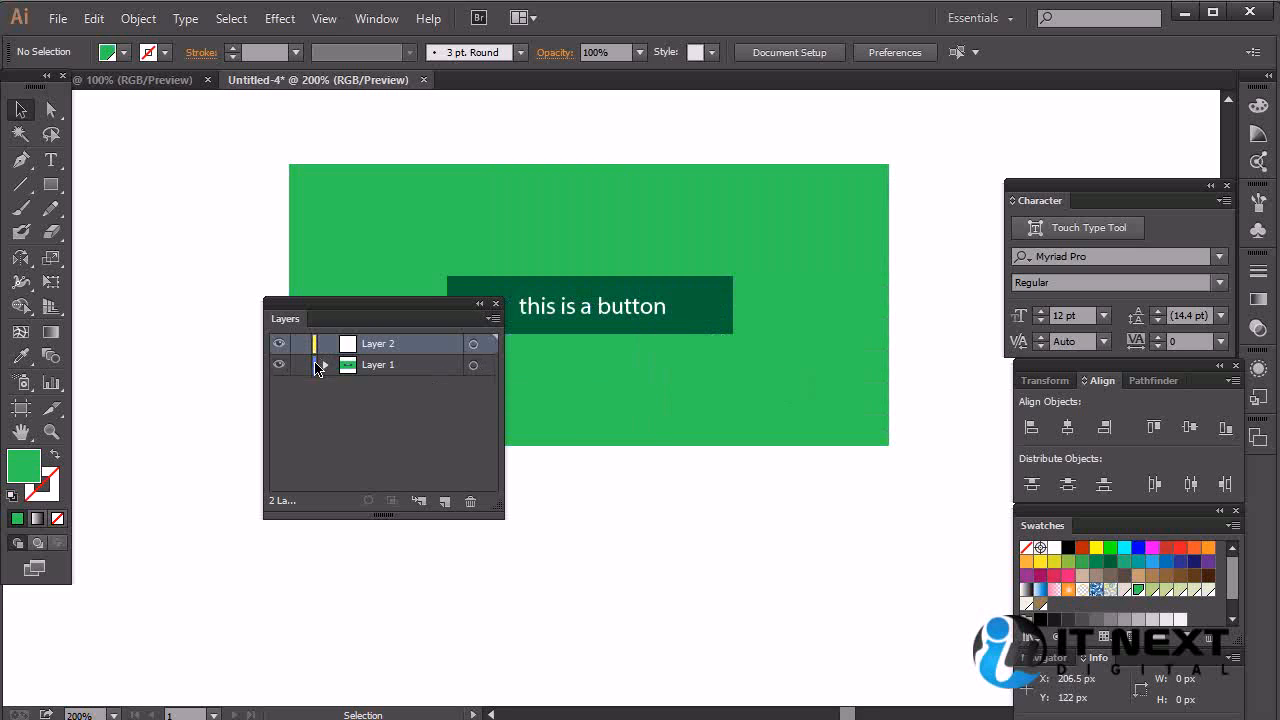
pyautogui.click(445, 501)
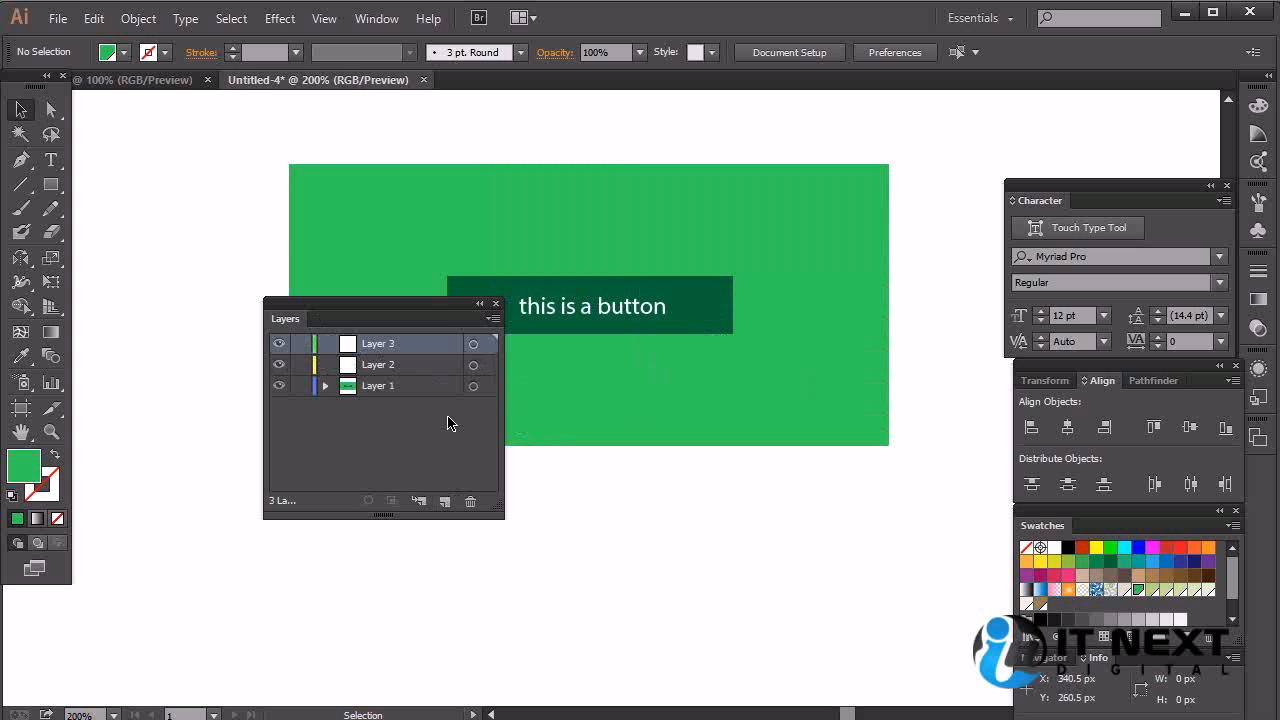
pyautogui.hotkey('ctrl', 'z')
pyautogui.keyDown('alt'); pyautogui.click(445, 501); pyautogui.keyUp('alt')
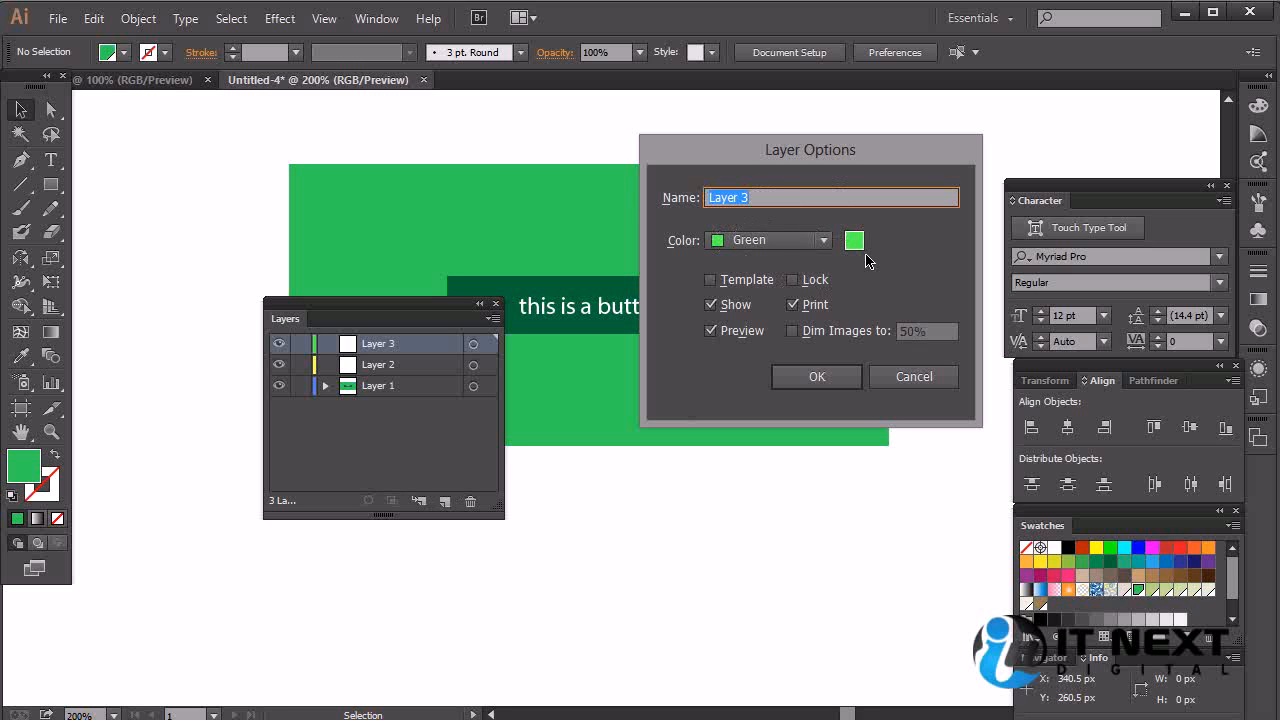
pyautogui.click(886, 376)
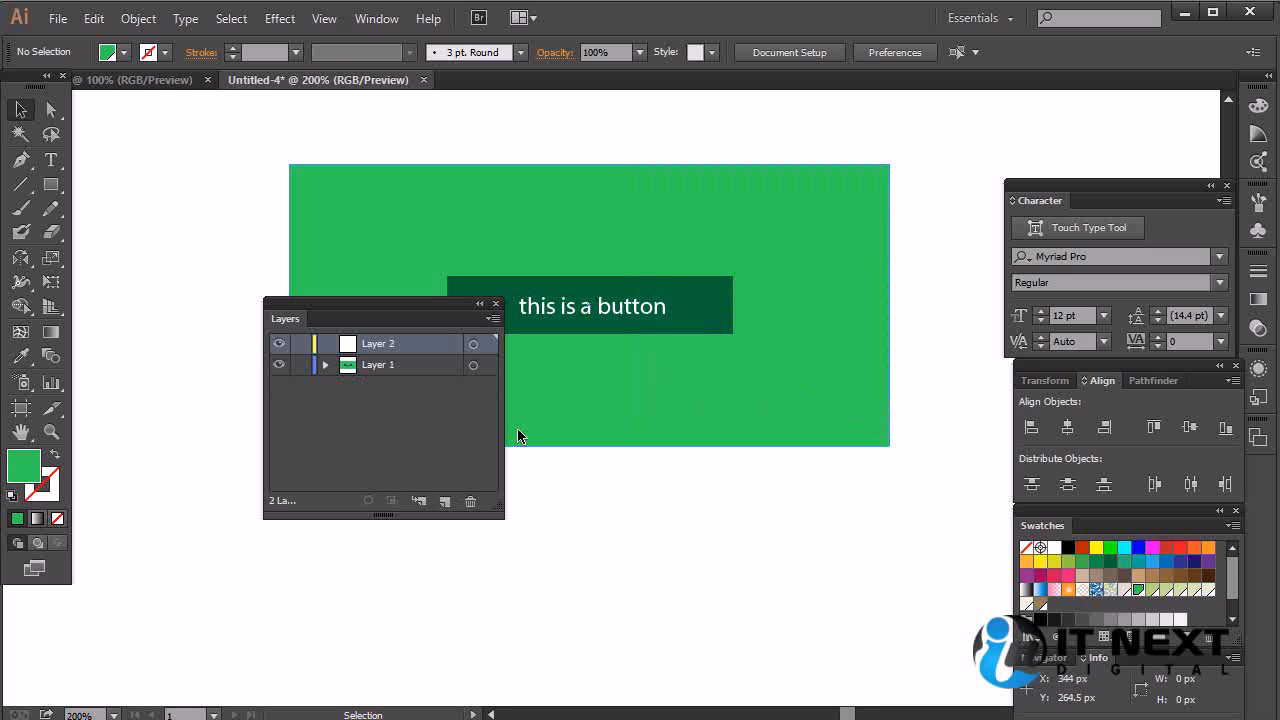
# Step: Add a new layer above Layer 2 and create a sublayer inside it with Brown as its layer colour
pyautogui.click(445, 501)
pyautogui.hotkey('ctrl', 'z')
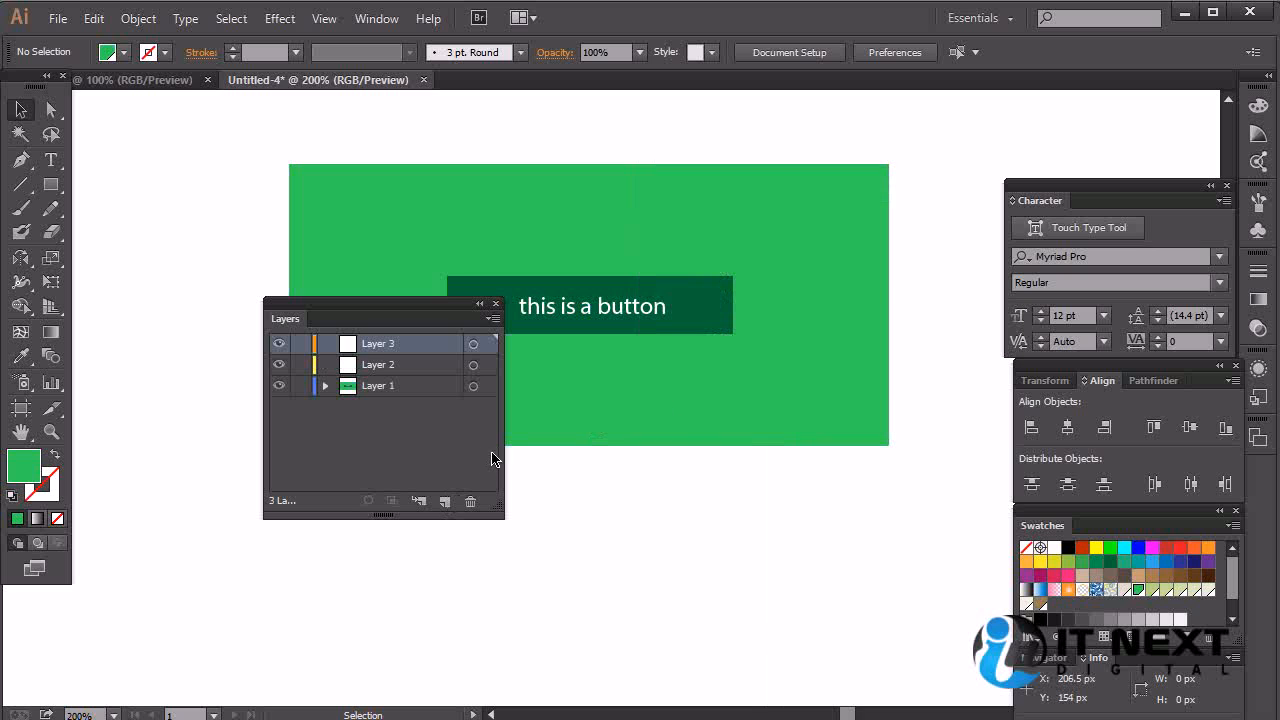
pyautogui.click(493, 319)
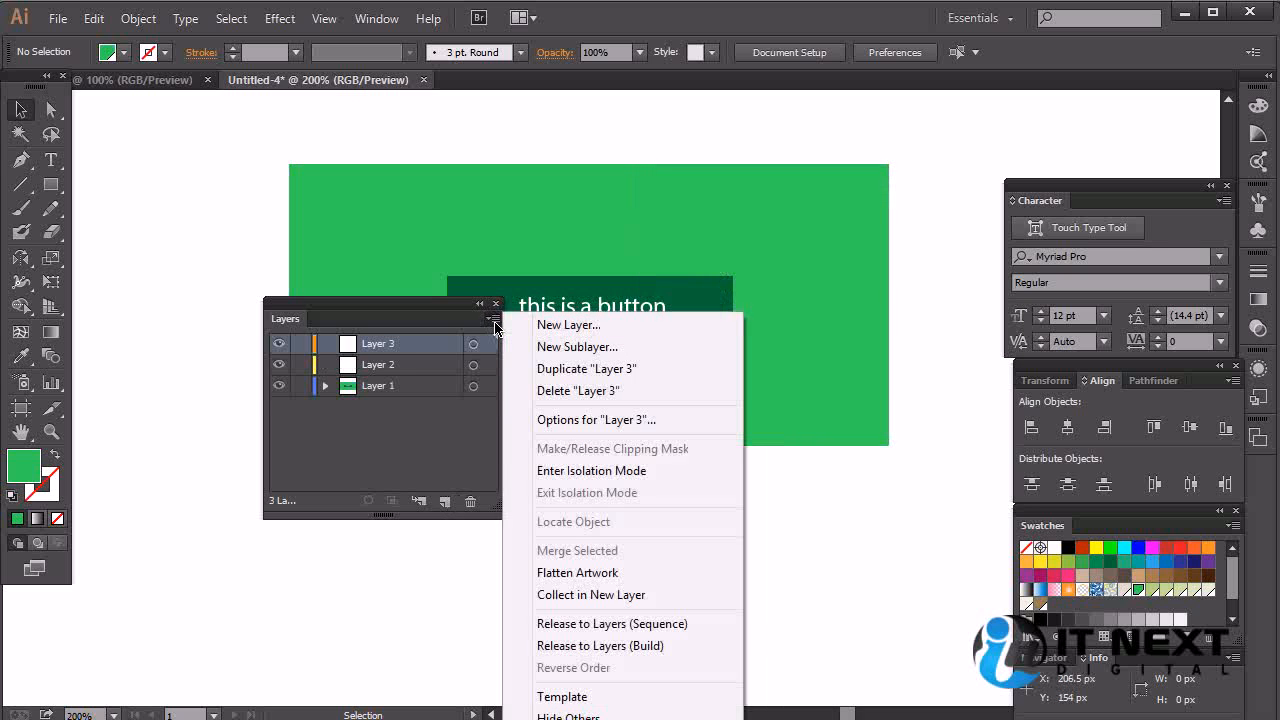
pyautogui.click(658, 353)
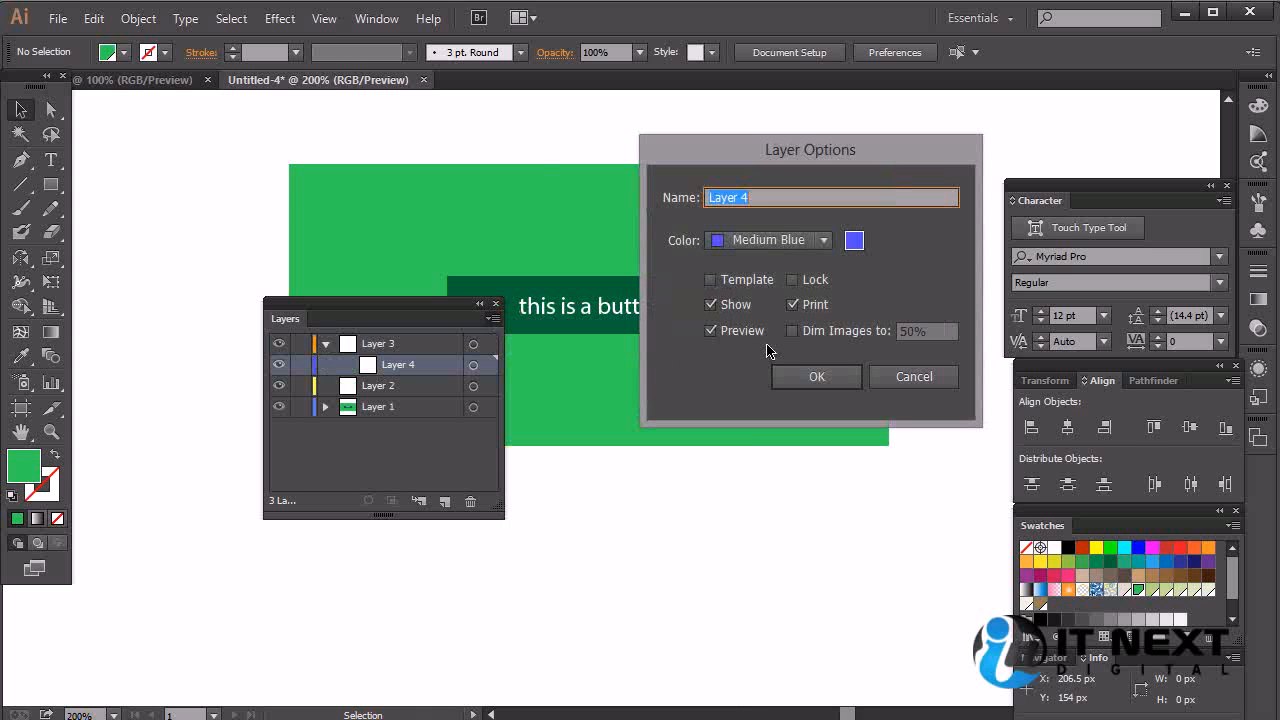
pyautogui.click(768, 240)
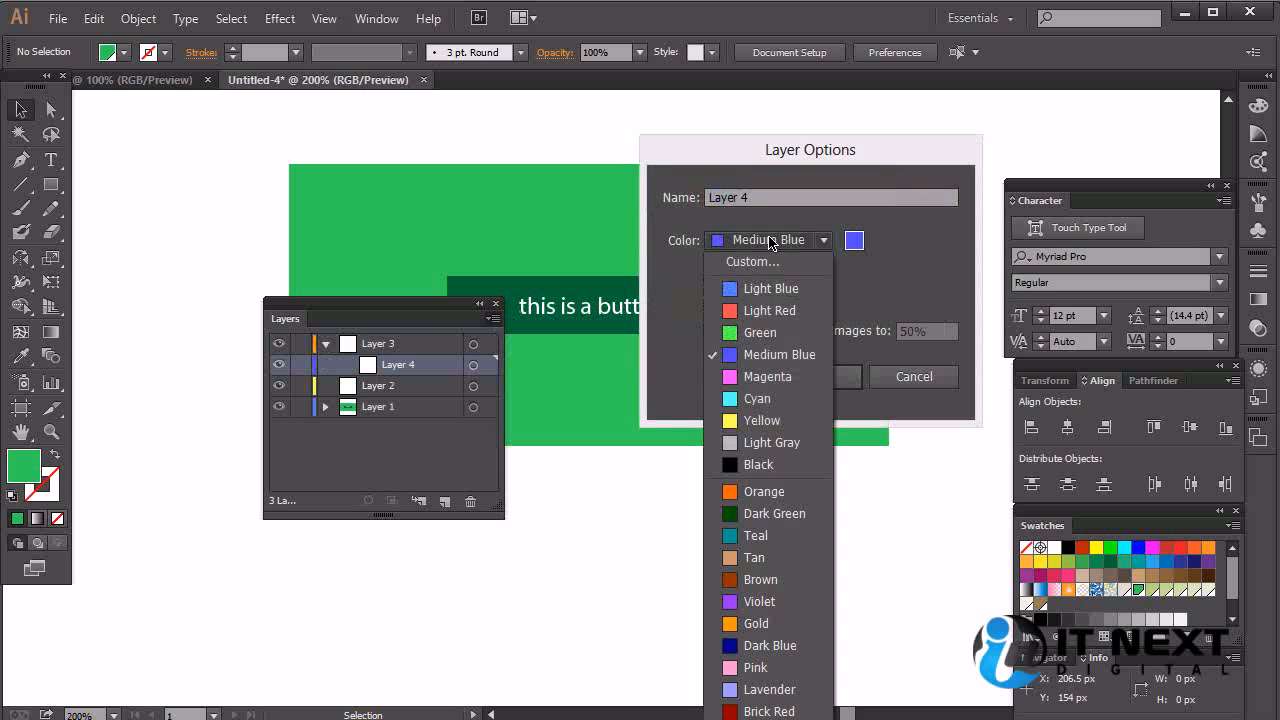
pyautogui.click(772, 579)
pyautogui.click(799, 378)
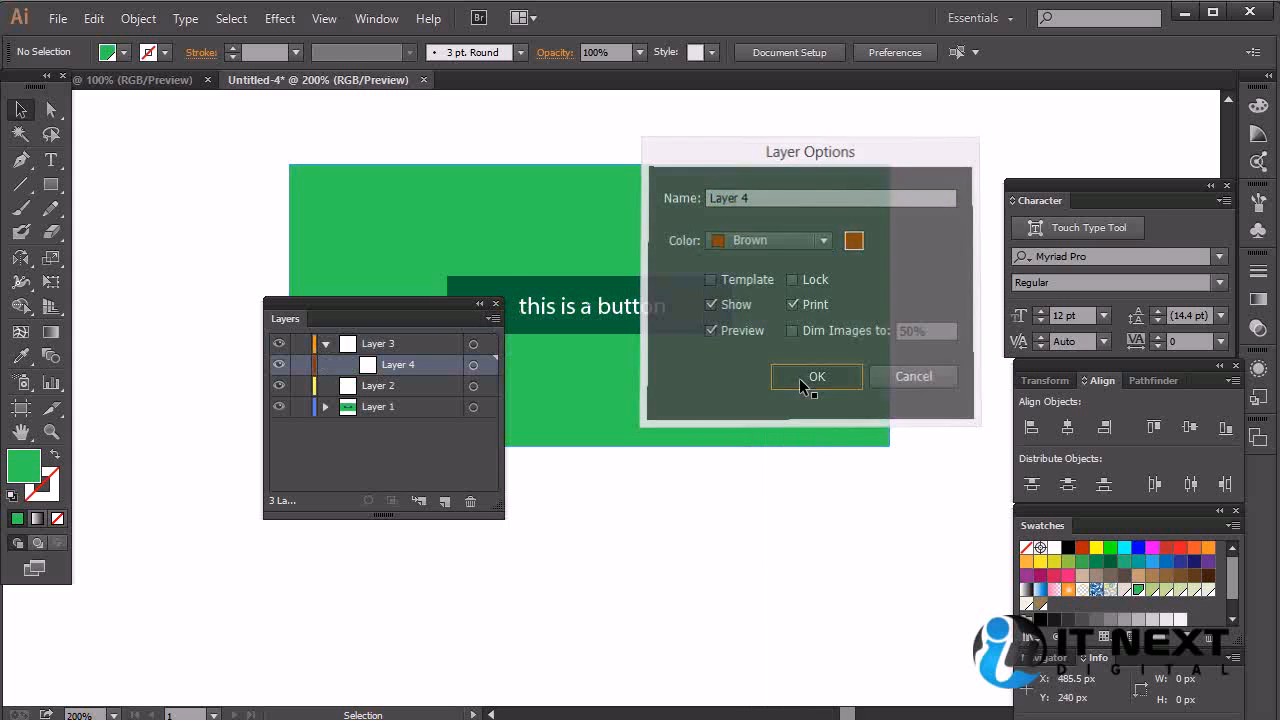
# Step: Collapse and expand Layer 3 repeatedly to examine how its sublayer is nested
pyautogui.click(325, 345)
pyautogui.click(325, 345)
pyautogui.click(325, 344)
pyautogui.click(325, 344)
pyautogui.click(325, 344)
pyautogui.click(325, 344)
pyautogui.click(325, 344)
pyautogui.click(325, 344)
pyautogui.click(325, 344)
pyautogui.click(325, 344)
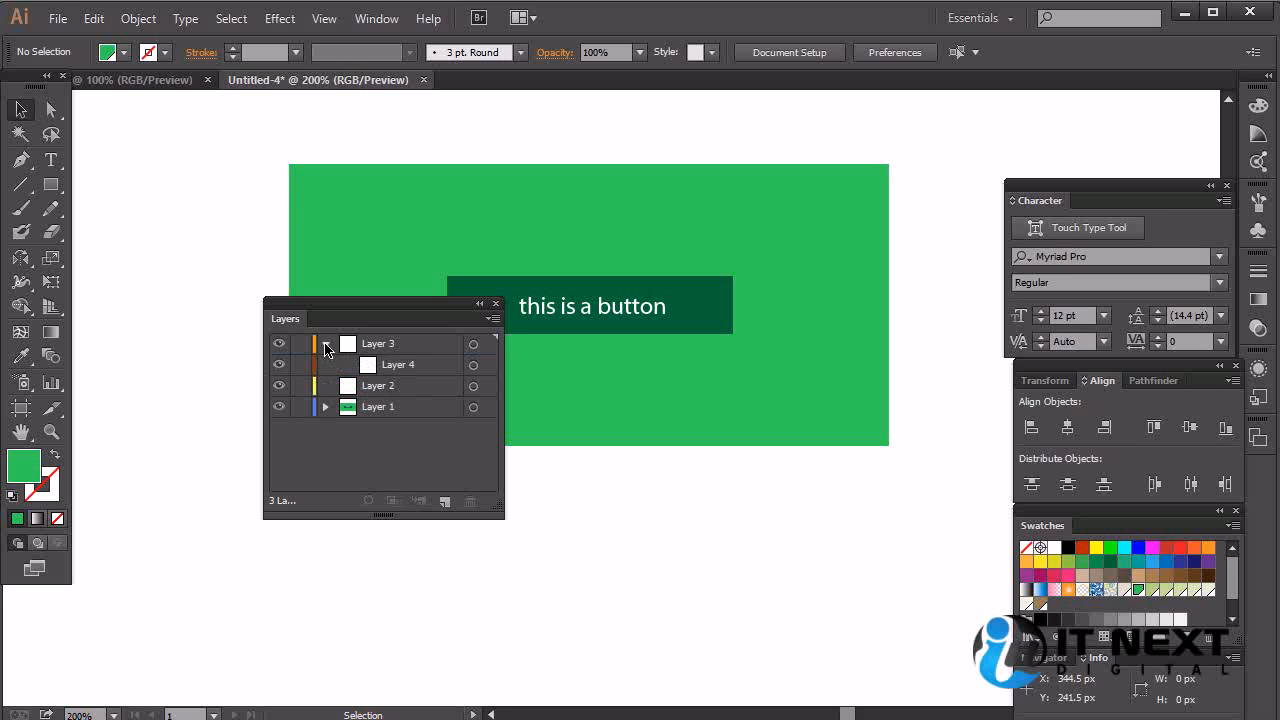
pyautogui.click(325, 344)
pyautogui.click(325, 344)
pyautogui.click(325, 344)
pyautogui.click(325, 344)
pyautogui.click(325, 344)
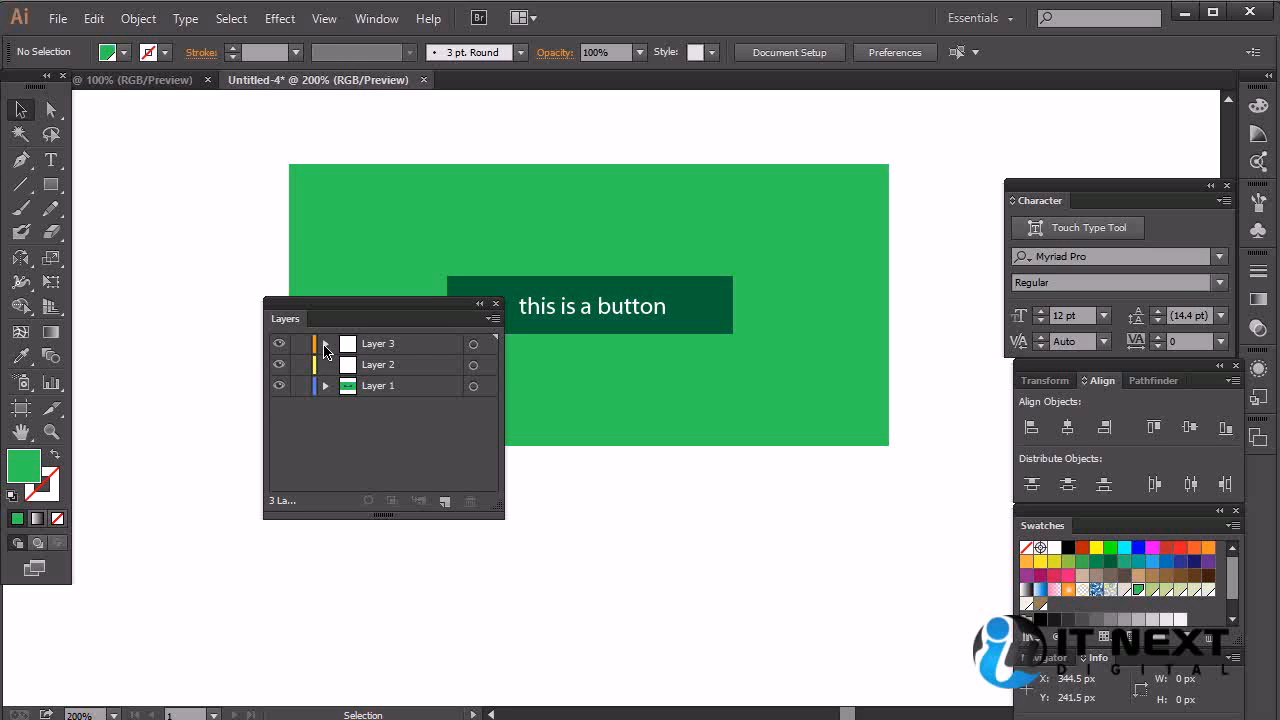
# Step: Select sublayer Layer 4 within Layer 3 and draw a rectangle about 53 × 35 px below the large green rectangle
pyautogui.click(325, 345)
pyautogui.click(391, 369)
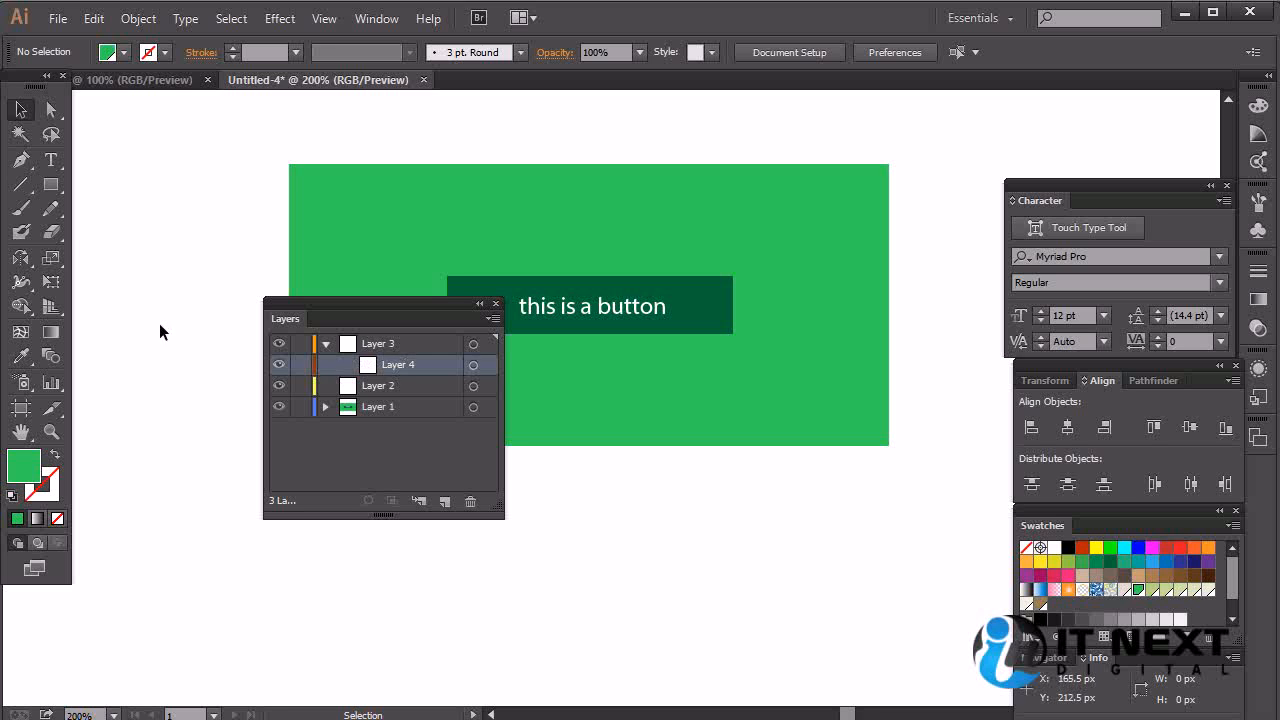
pyautogui.click(51, 185)
pyautogui.moveTo(651, 490); pyautogui.dragTo(757, 560)
pyautogui.click(21, 110)
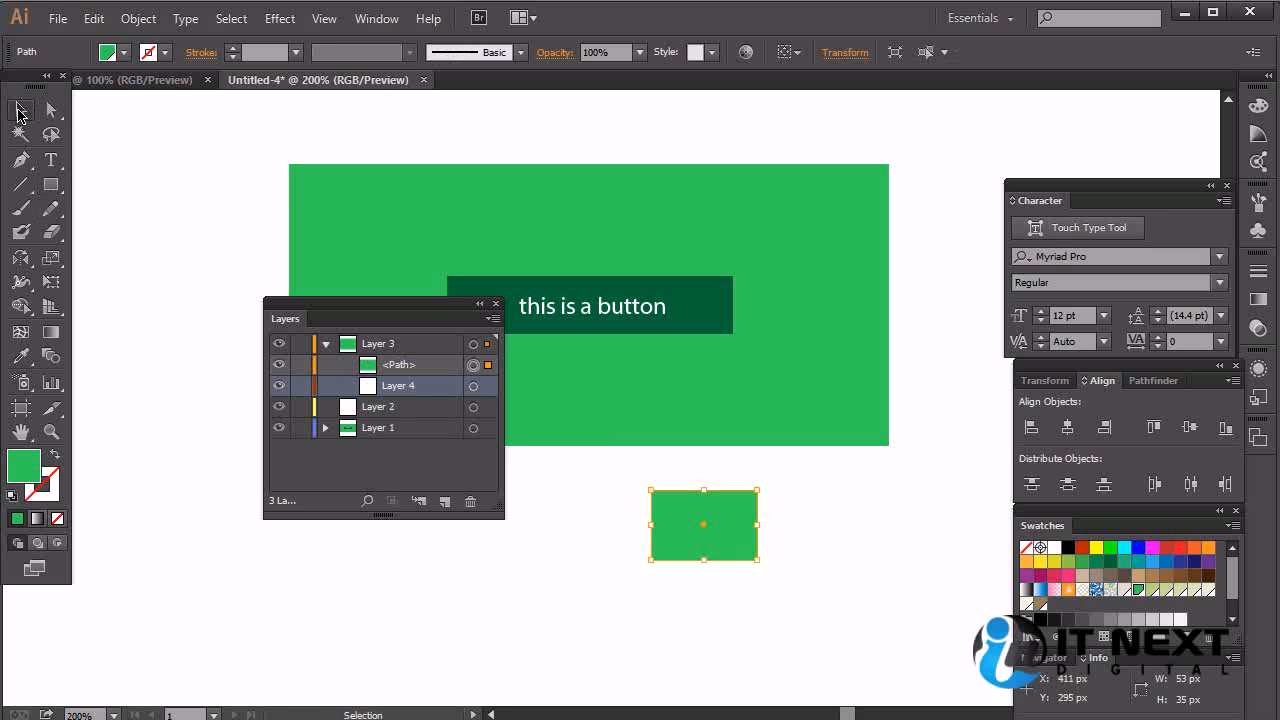
# Step: Reselect the small rectangle and rename its path in Layer 3 as "box"
pyautogui.click(835, 234)
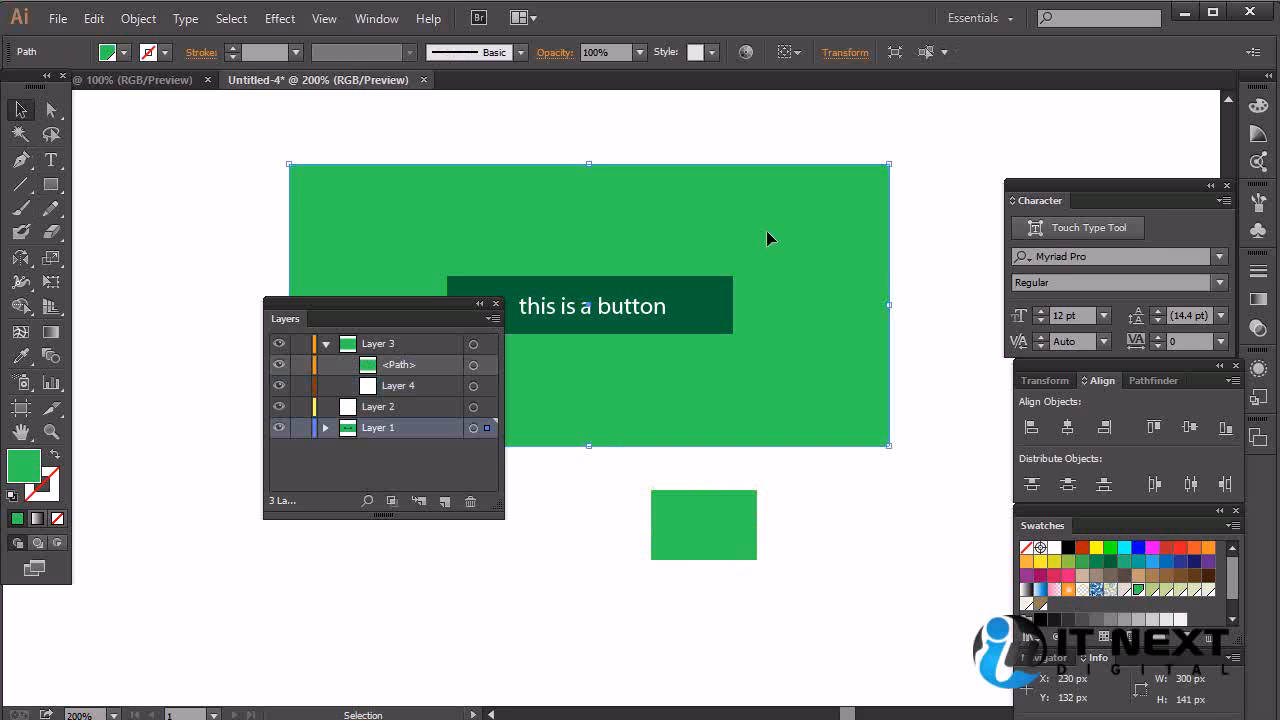
pyautogui.click(736, 518)
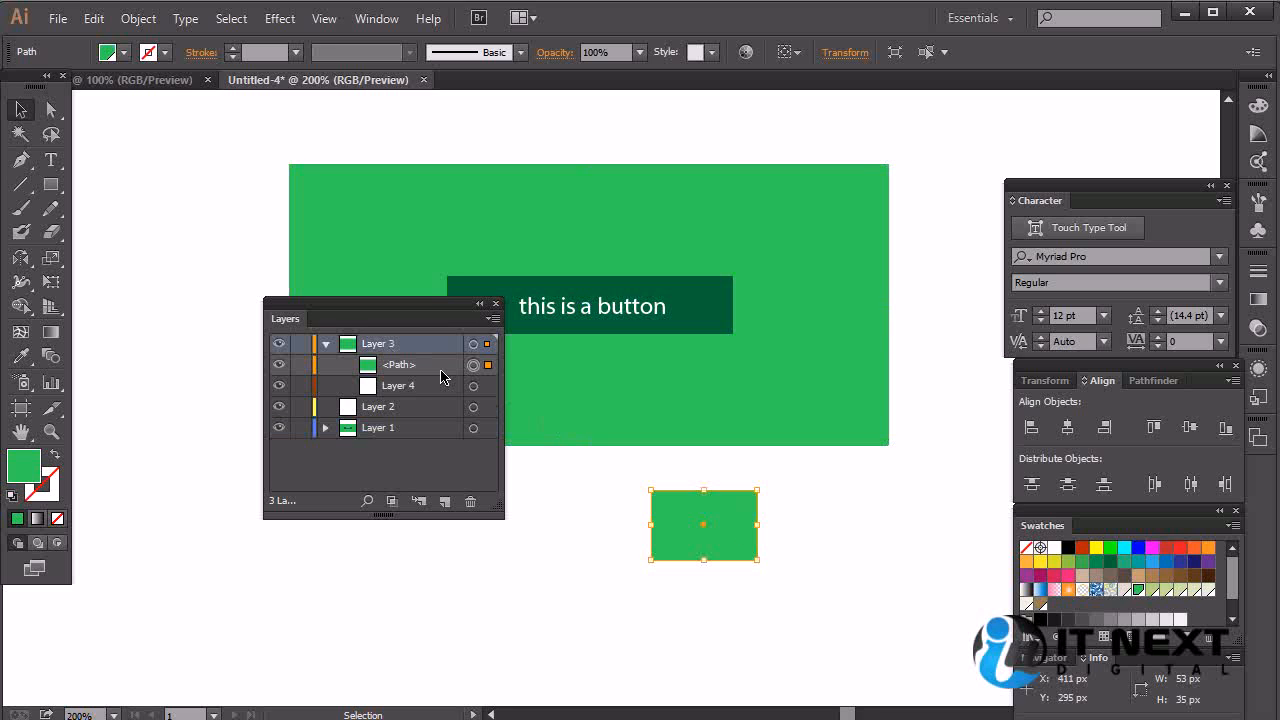
pyautogui.doubleClick(402, 365)
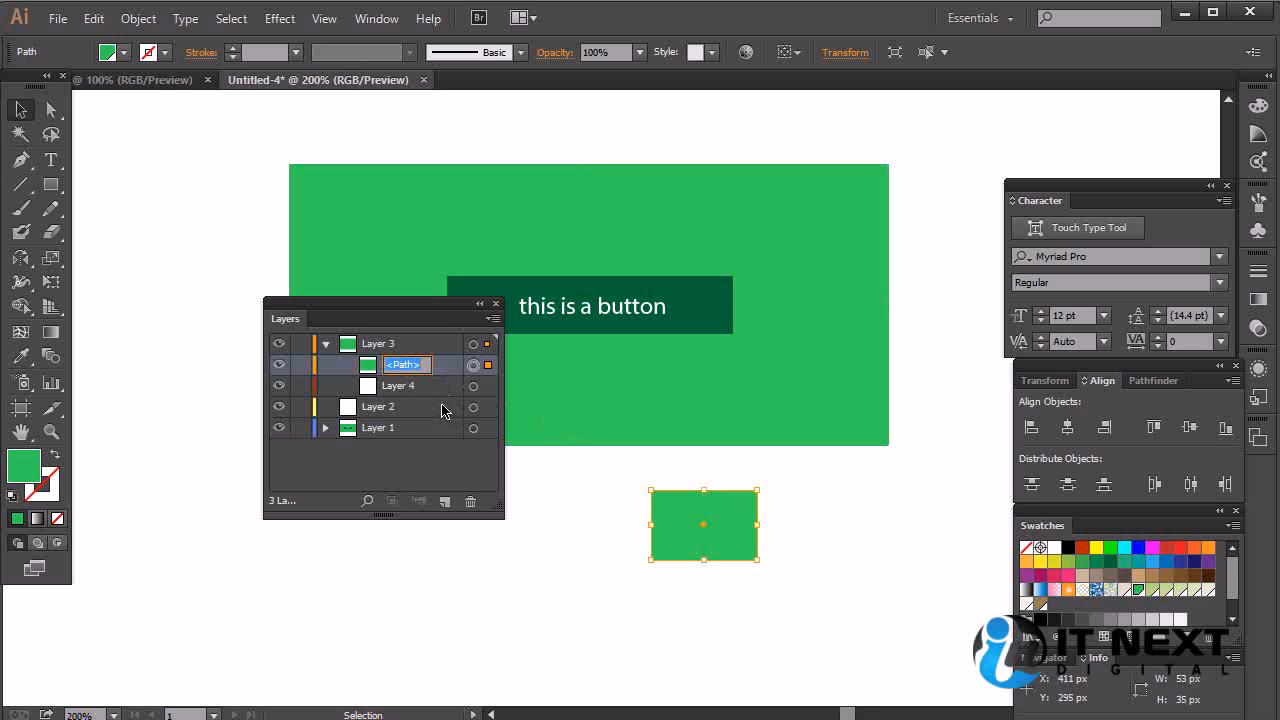
pyautogui.write('box')
pyautogui.press('Return')
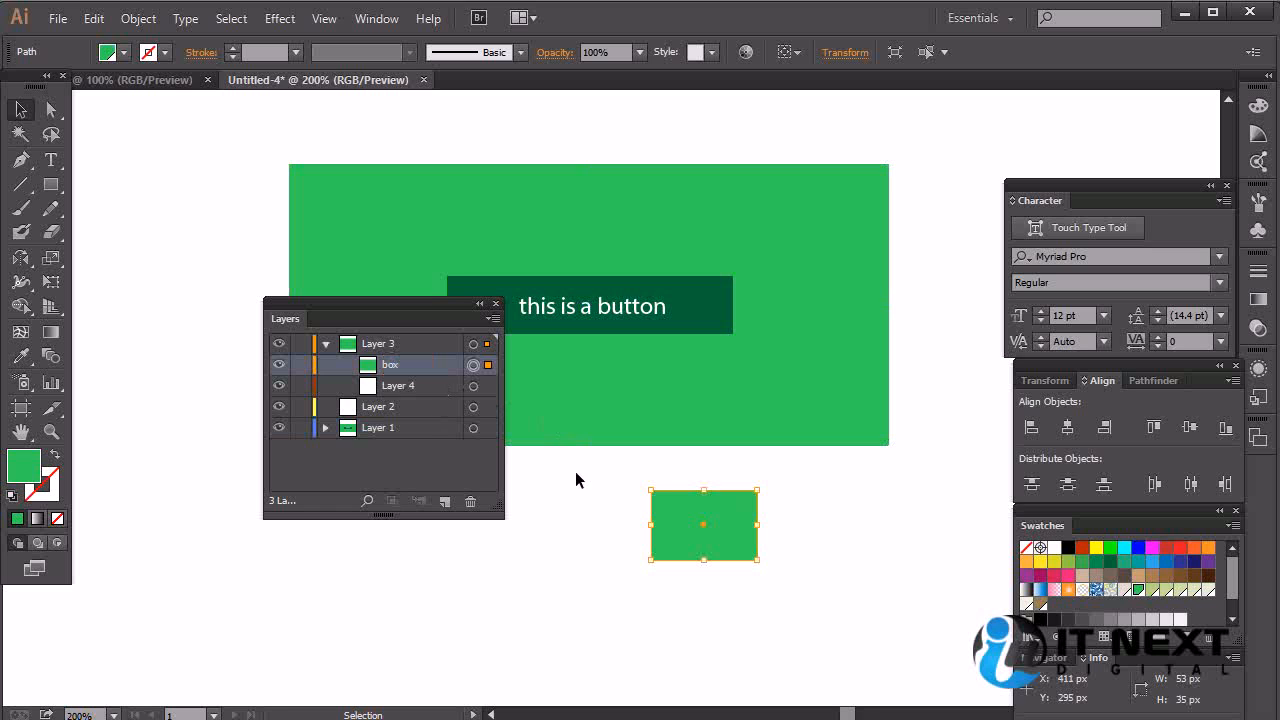
# Step: Change the name of the "box" path to "box2" through its options
pyautogui.doubleClick(425, 370)
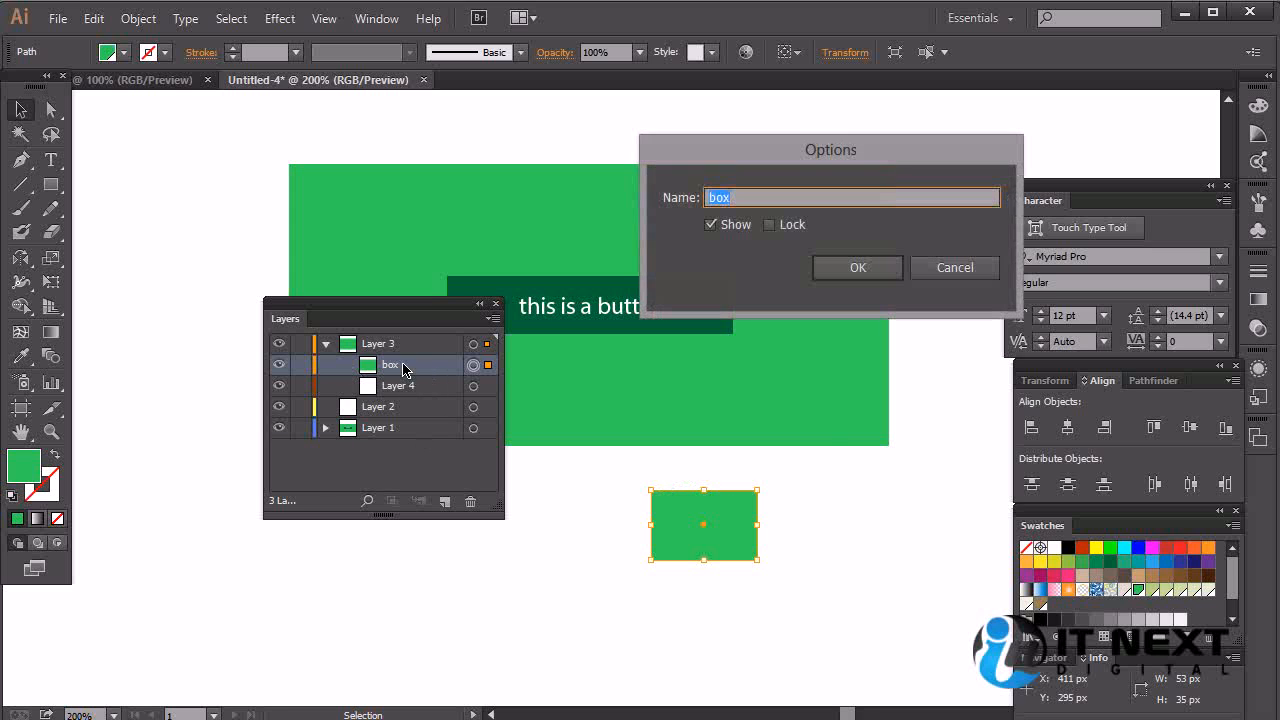
pyautogui.click(803, 199)
pyautogui.write('2')
pyautogui.click(857, 267)
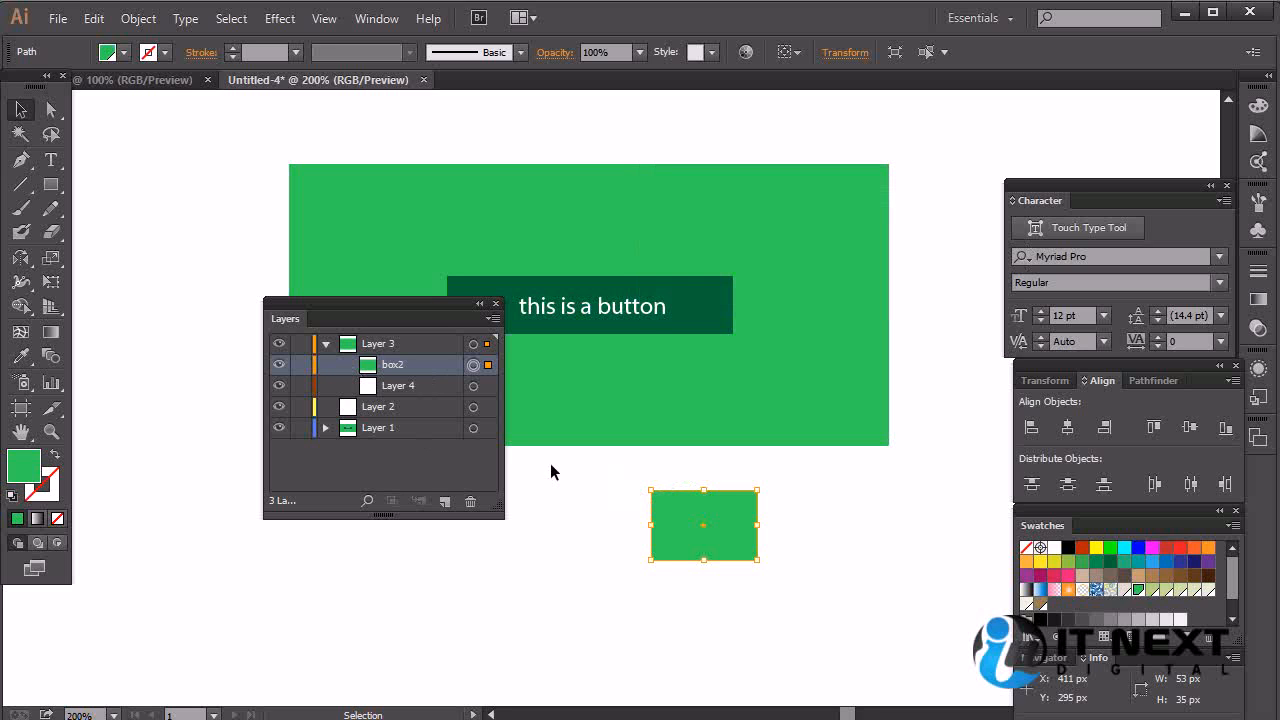
# Step: Try duplicating Layer 3 and moving the copied rectangle beside the original, and remove the duplicate layer
pyautogui.click(590, 484)
pyautogui.click(325, 343)
pyautogui.click(492, 318)
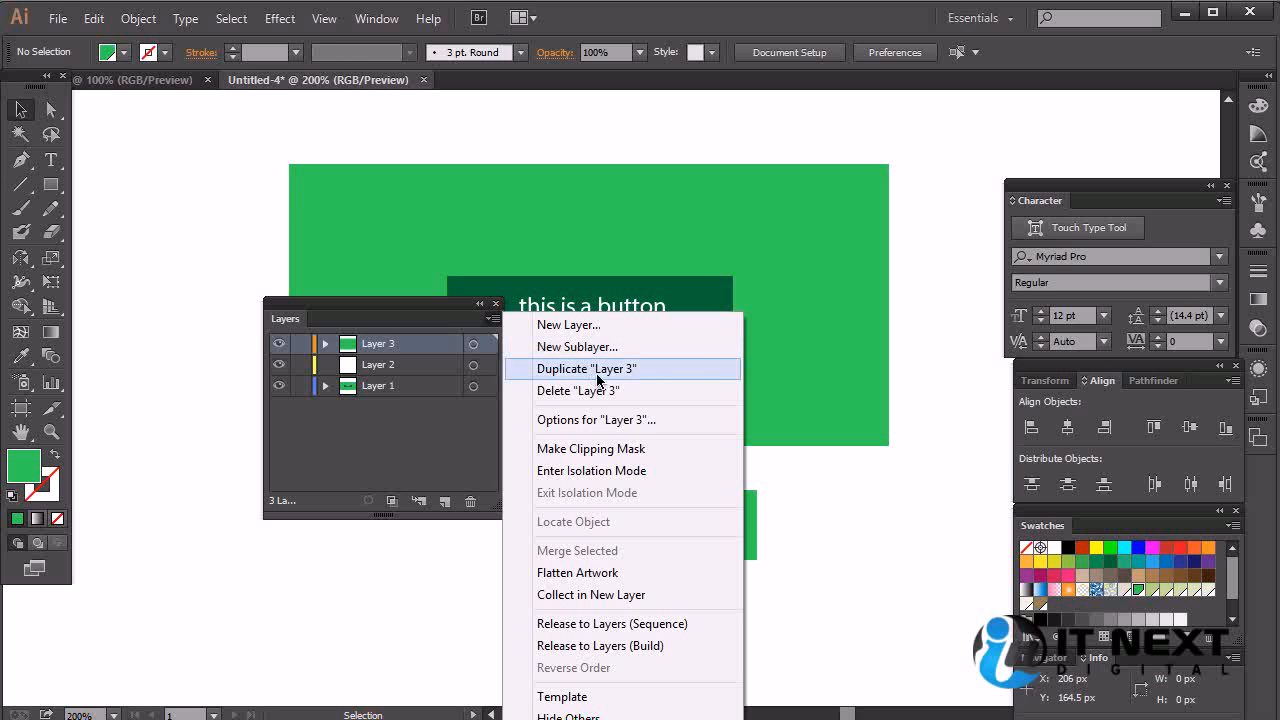
pyautogui.click(665, 368)
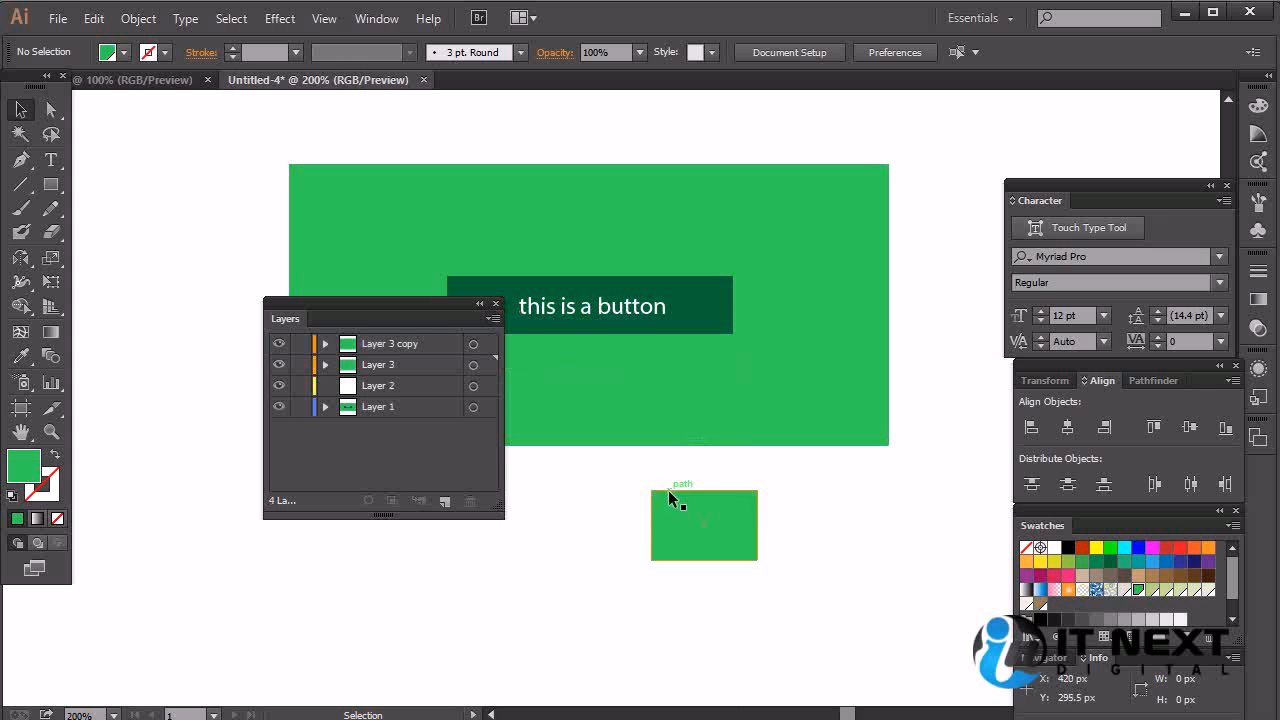
pyautogui.moveTo(673, 512); pyautogui.dragTo(853, 482)
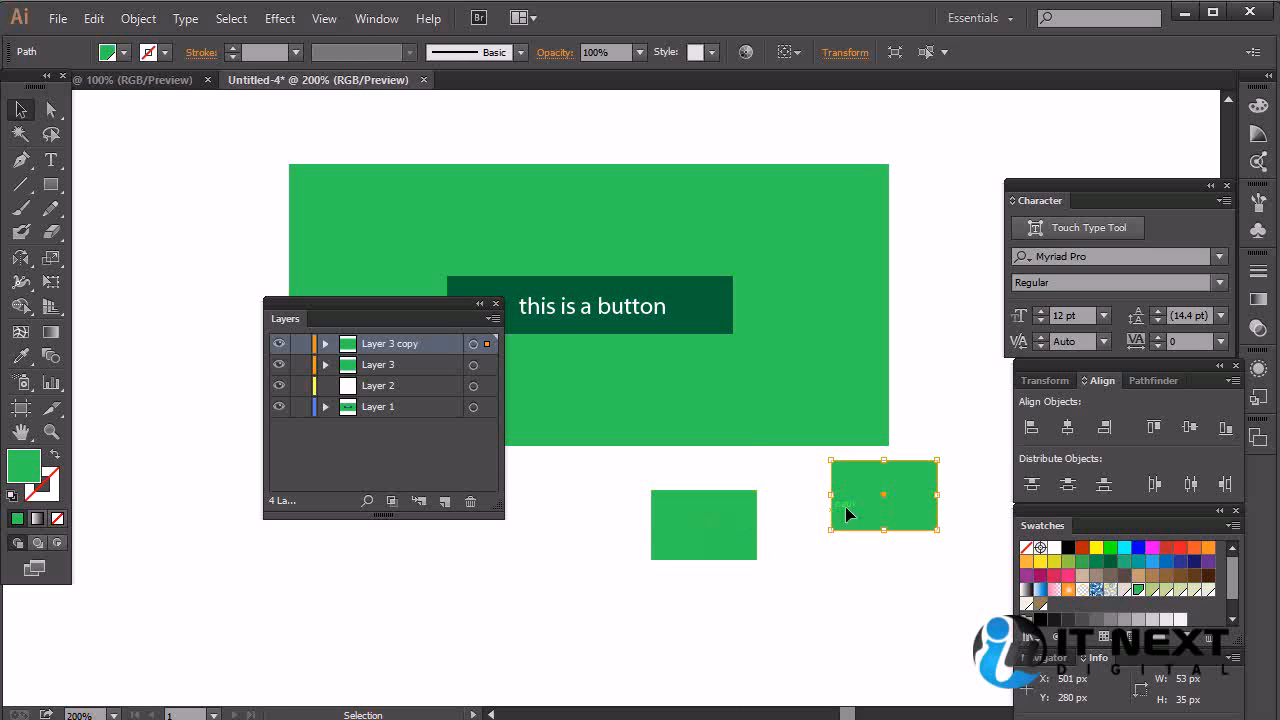
pyautogui.click(279, 364)
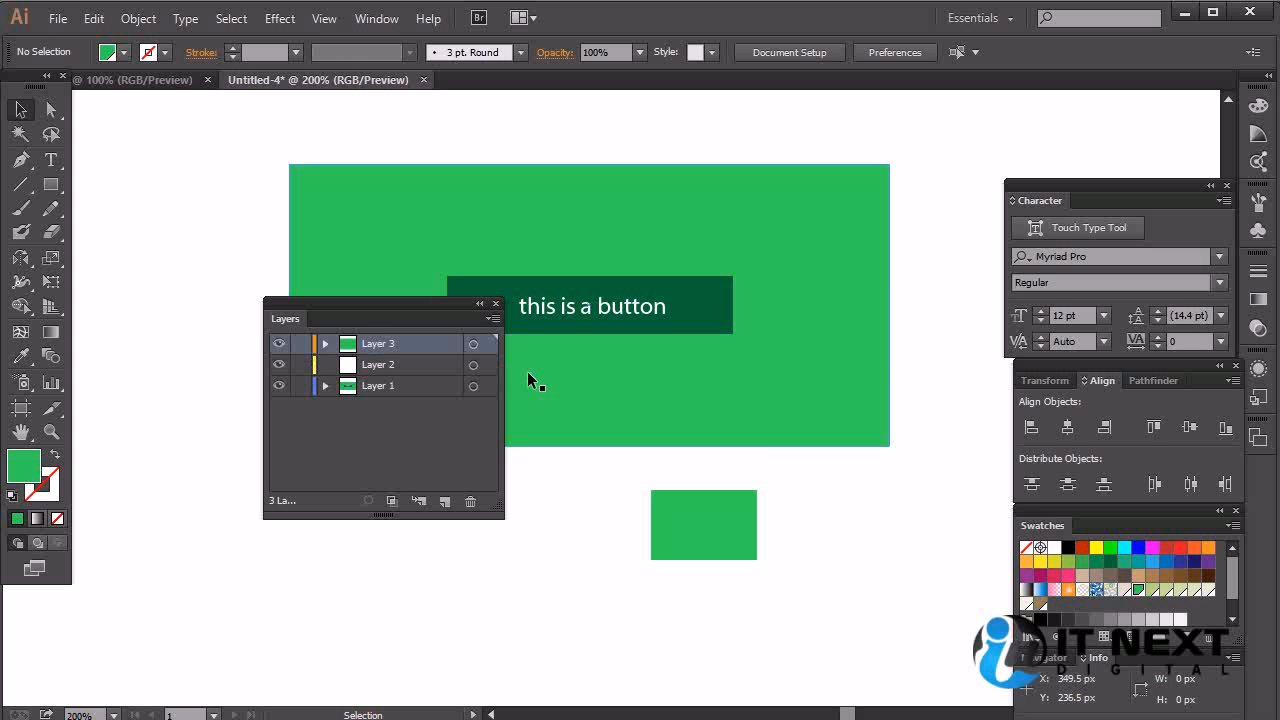
# Step: Review the layer options and available layer commands for Layer 3
pyautogui.click(493, 318)
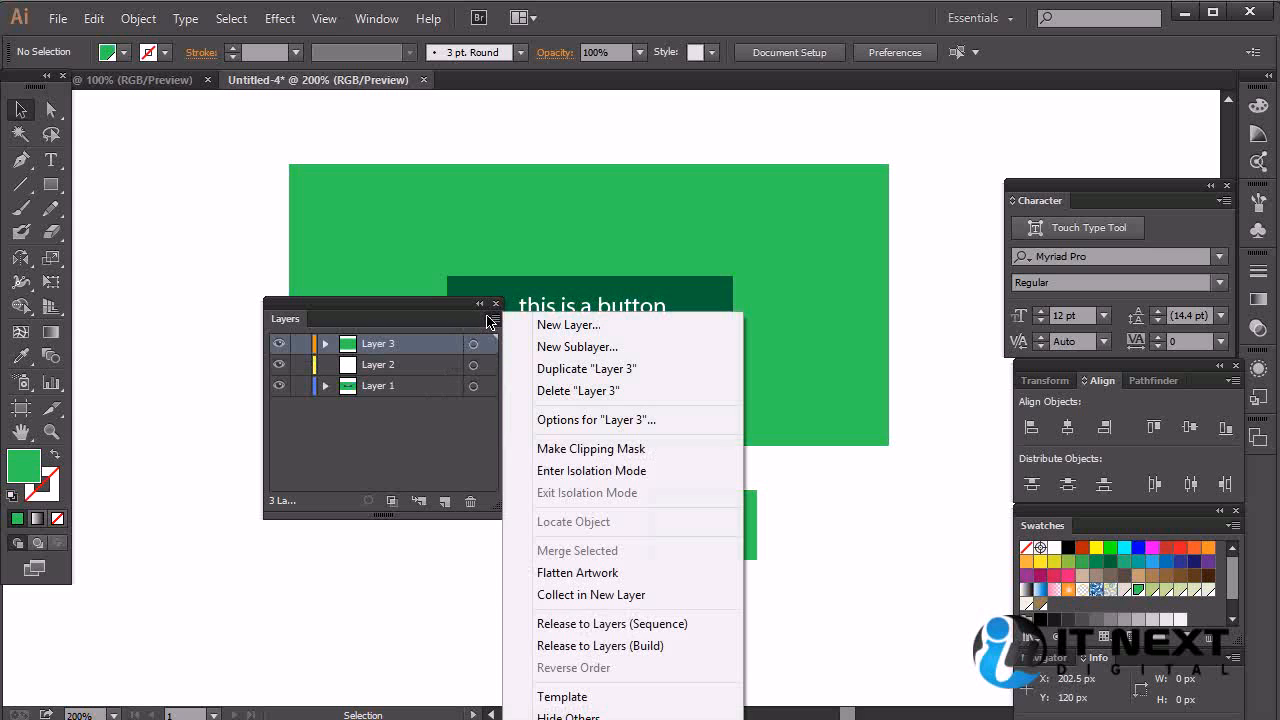
pyautogui.click(650, 420)
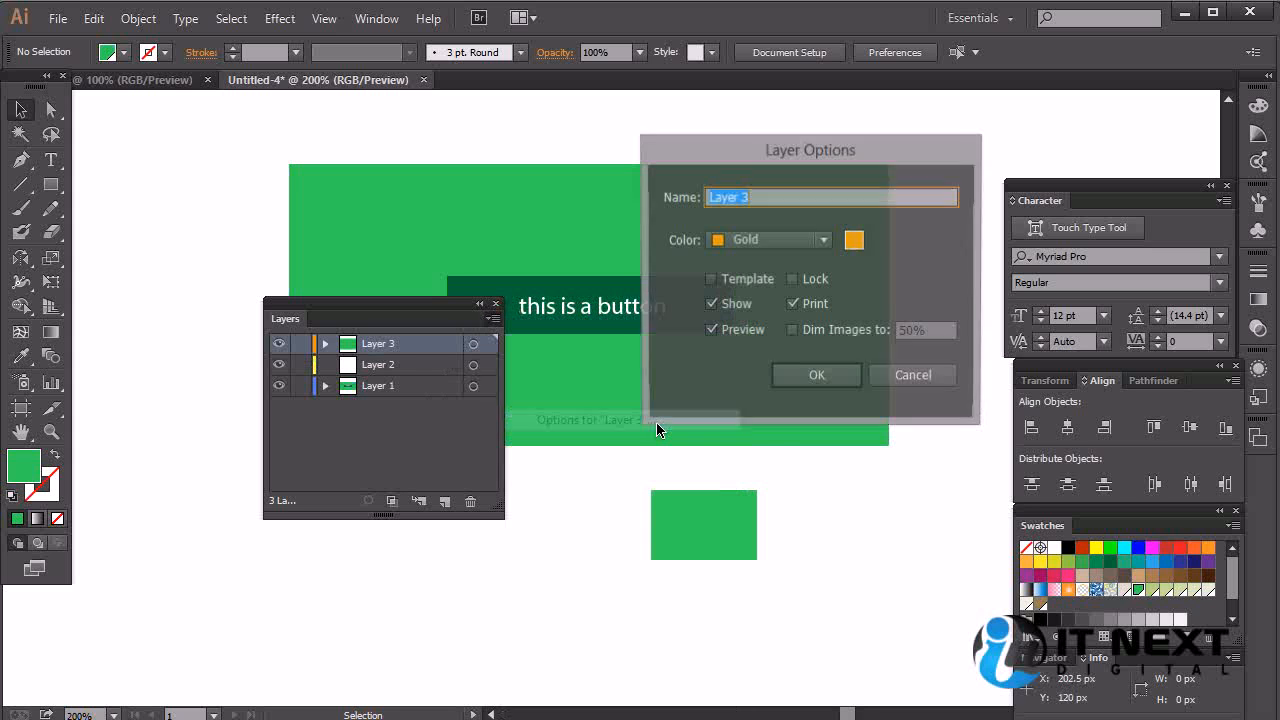
pyautogui.click(833, 379)
pyautogui.click(493, 319)
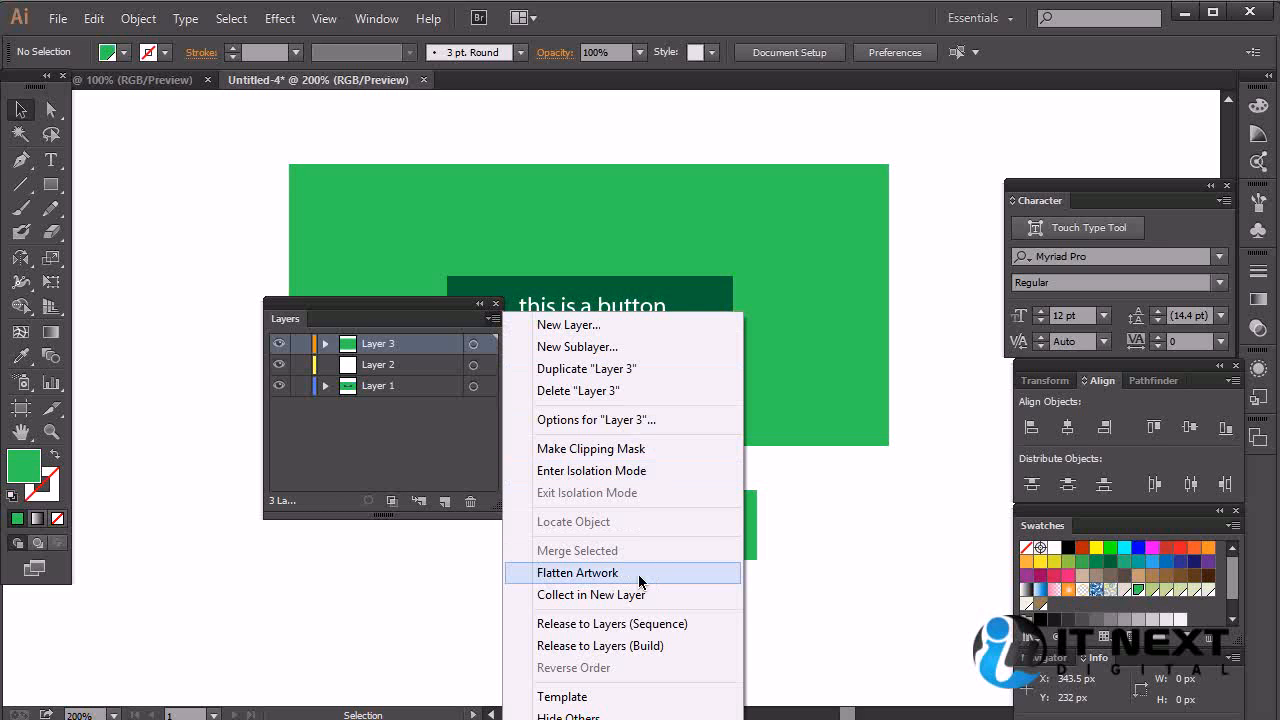
# Step: Draw two more rectangles in Layer 3, one below box2 and one about 42 × 39 px beside it
pyautogui.click(325, 343)
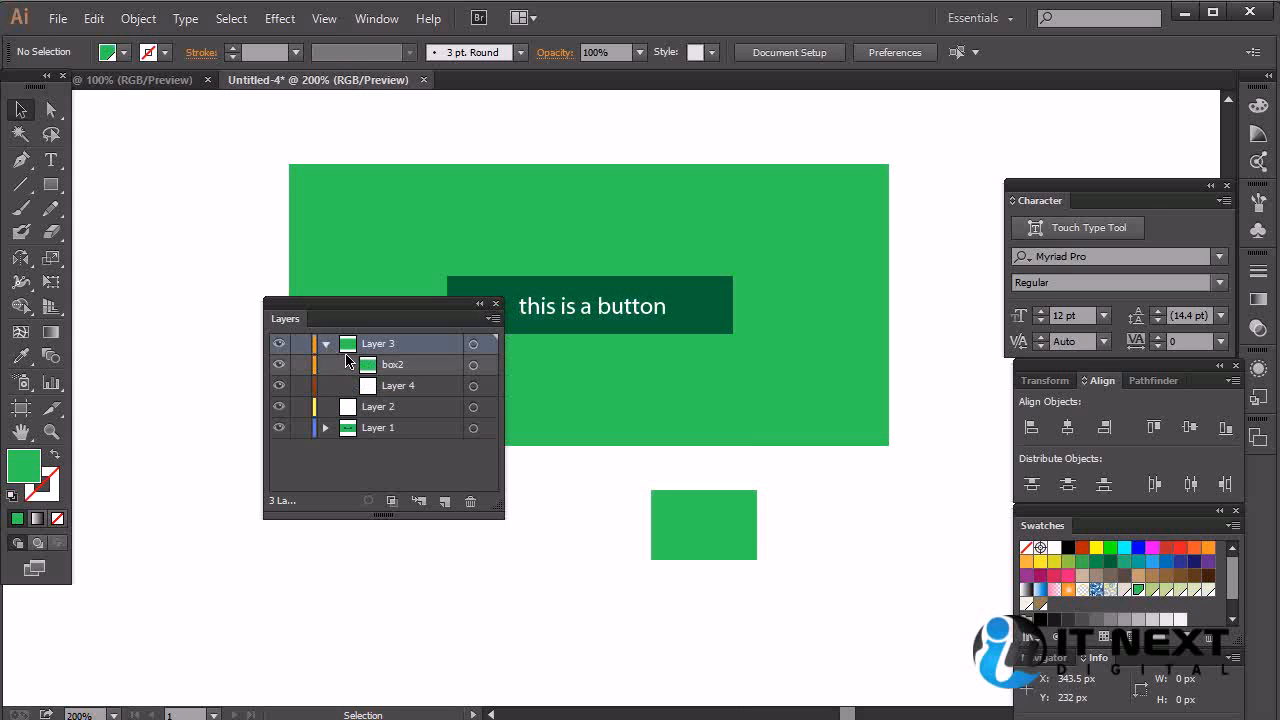
pyautogui.click(391, 366)
pyautogui.click(50, 184)
pyautogui.moveTo(567, 573); pyautogui.dragTo(740, 683)
pyautogui.moveTo(810, 513); pyautogui.dragTo(896, 591)
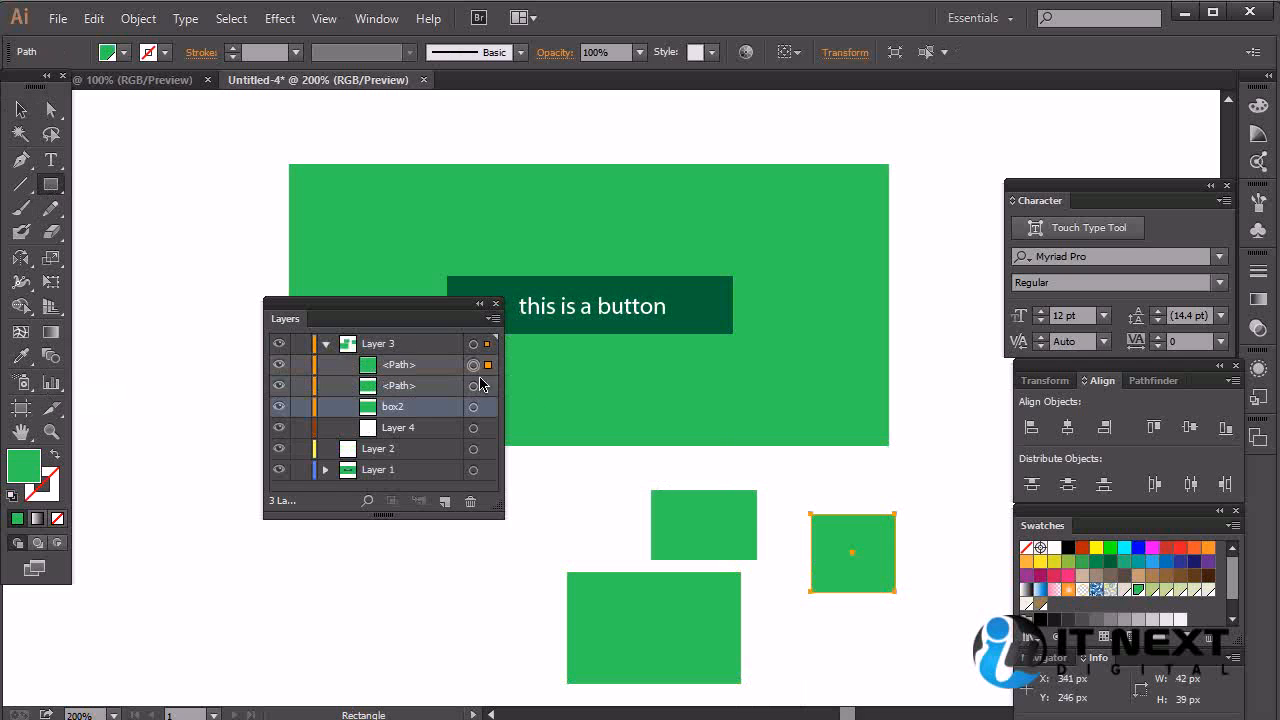
# Step: Select Layer 3 and flatten all the artwork into it
pyautogui.click(376, 345)
pyautogui.click(492, 318)
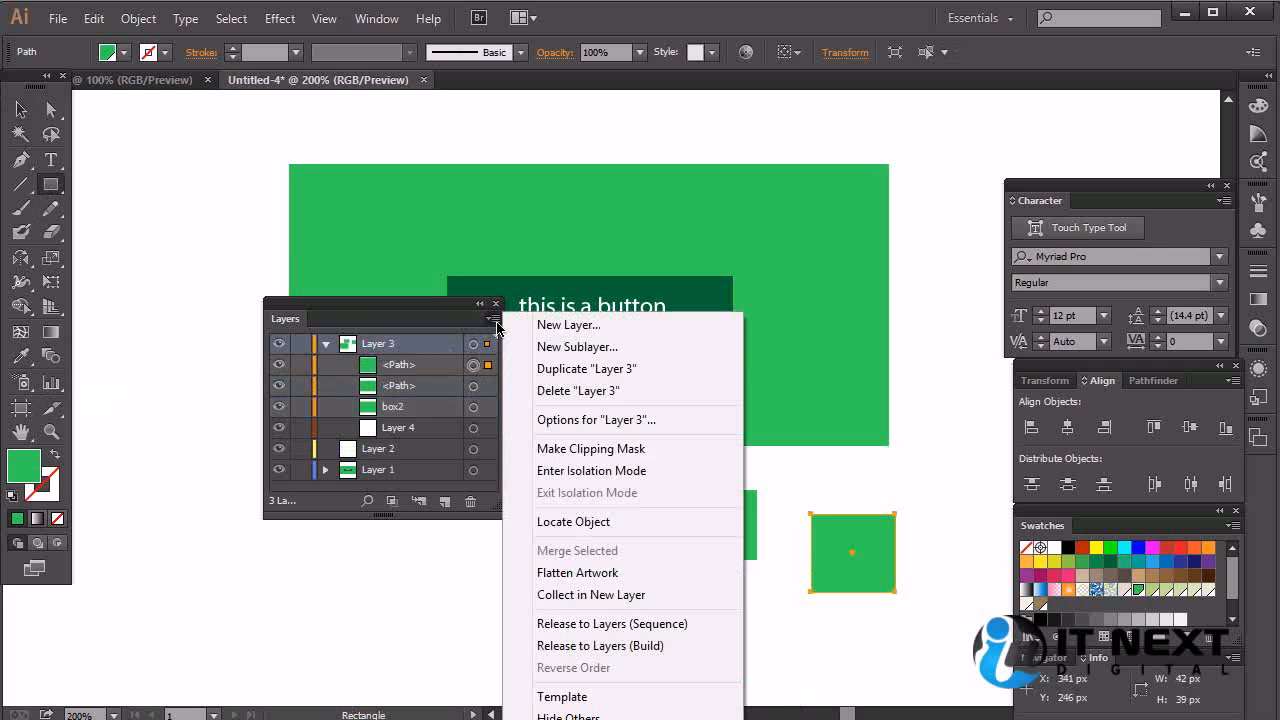
pyautogui.click(594, 578)
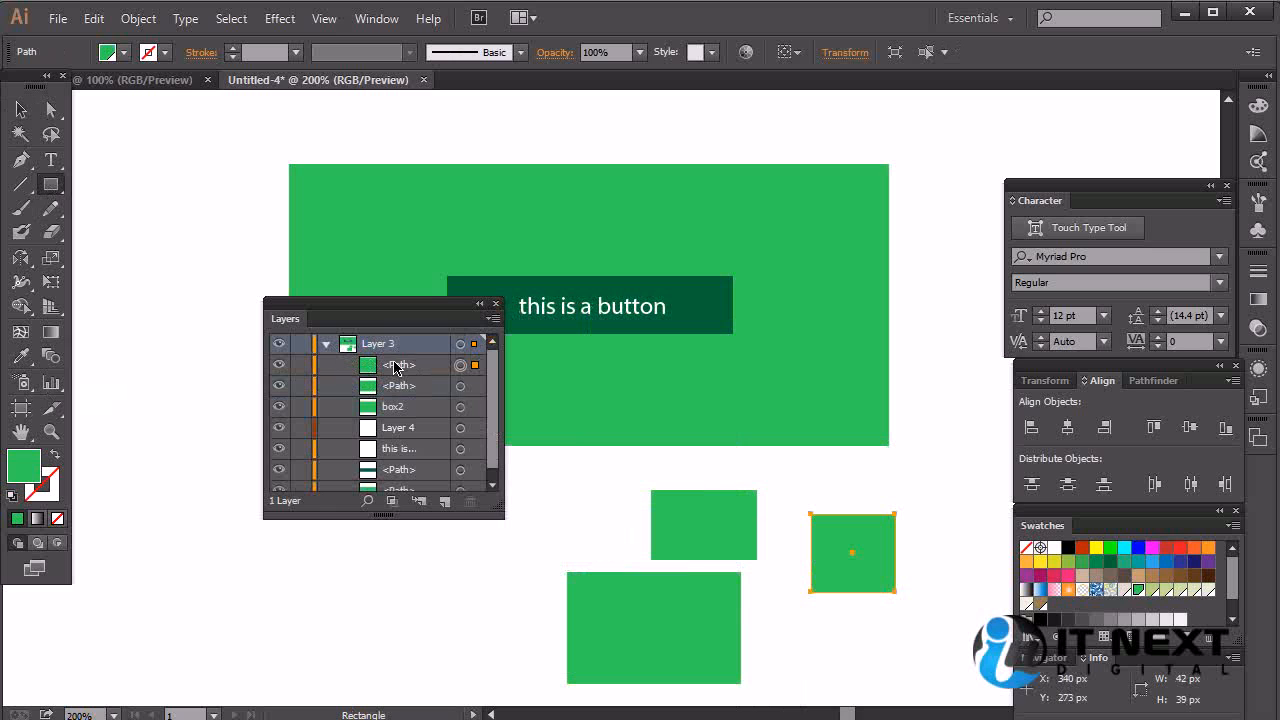
# Step: Select the small box2 rectangle and examine where it sits among the flattened contents of Layer 3
pyautogui.click(21, 109)
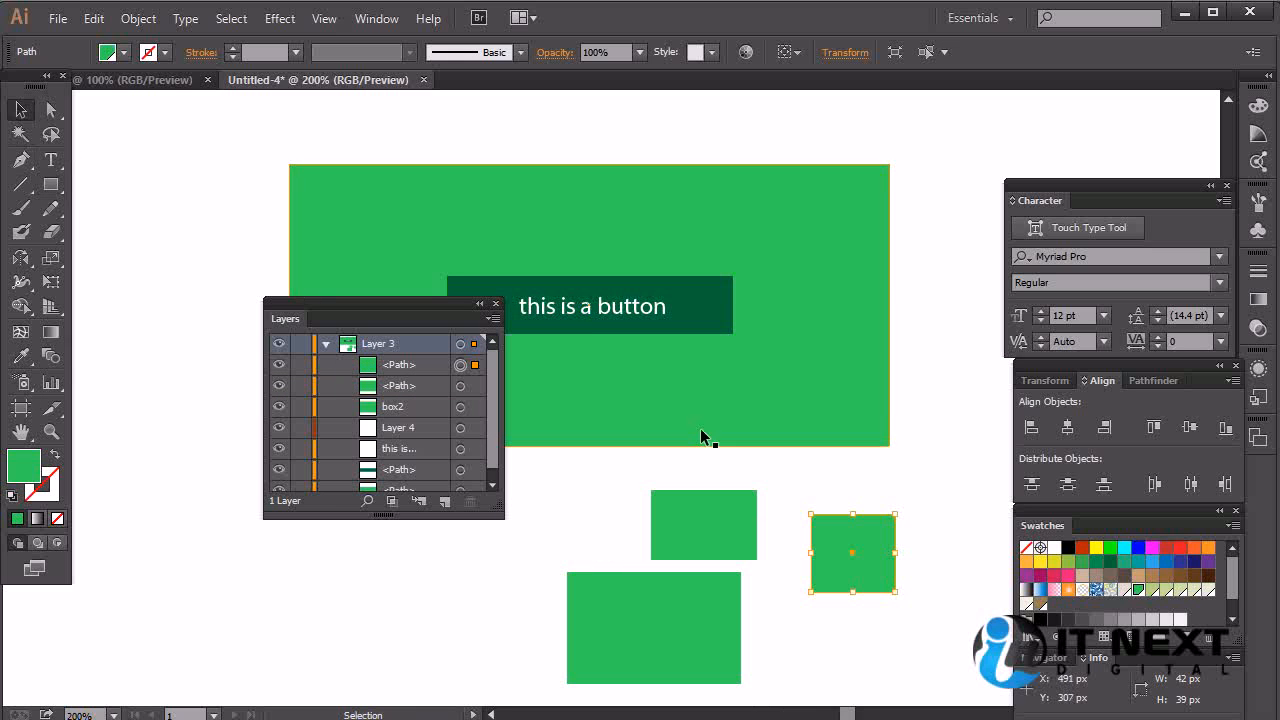
pyautogui.click(775, 515)
pyautogui.click(680, 550)
pyautogui.click(494, 485)
pyautogui.click(493, 344)
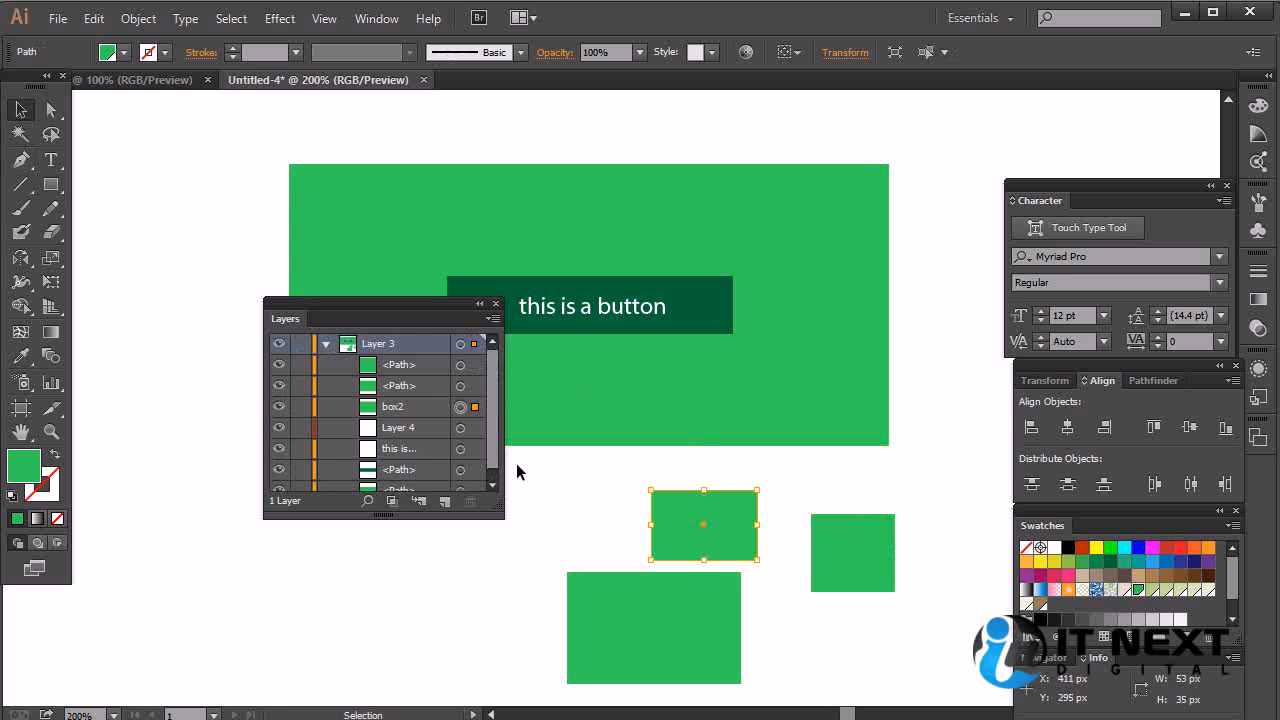
pyautogui.moveTo(496, 399); pyautogui.dragTo(496, 448)
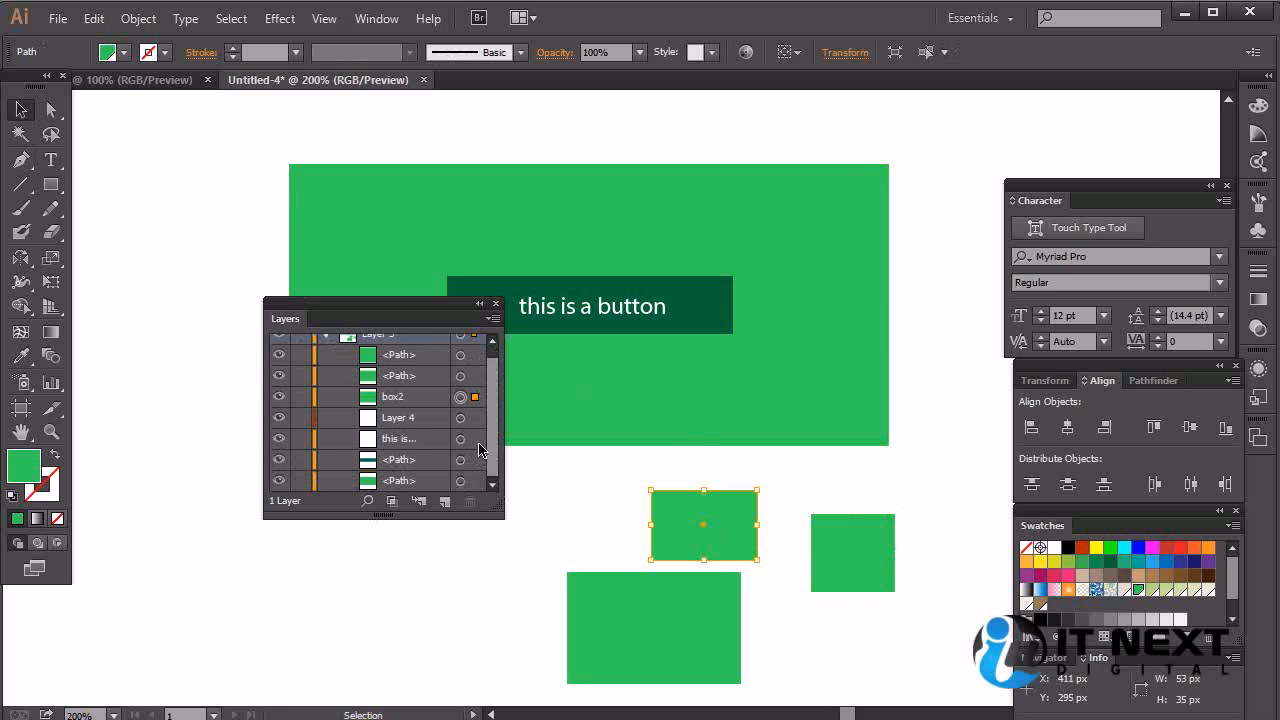
pyautogui.scroll(1, 478, 455)
# Step: Collapse and re-expand Layer 3, and check which entries match the box2 rectangle and the small square
pyautogui.click(326, 344)
pyautogui.click(326, 344)
pyautogui.click(326, 344)
pyautogui.click(326, 344)
pyautogui.keyDown('shift'); pyautogui.click(867, 557); pyautogui.keyUp('shift')
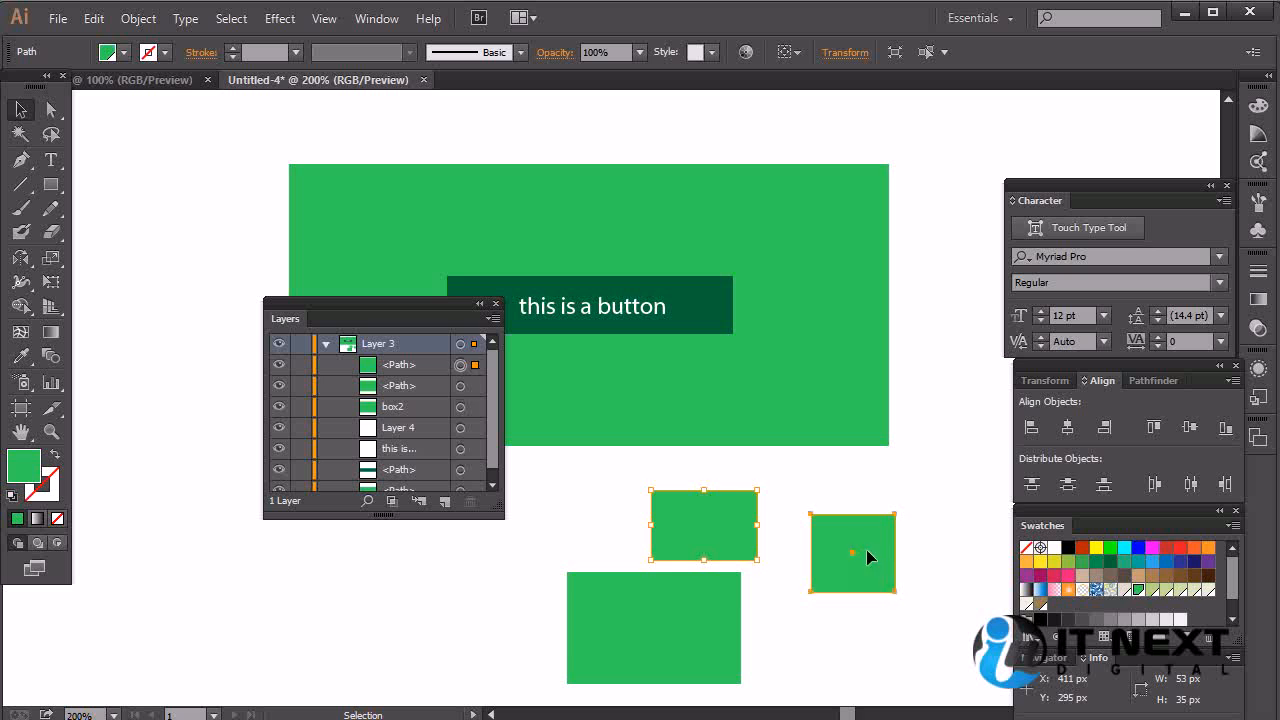
pyautogui.click(712, 516)
# Step: Hide all layers and show them again
pyautogui.click(491, 319)
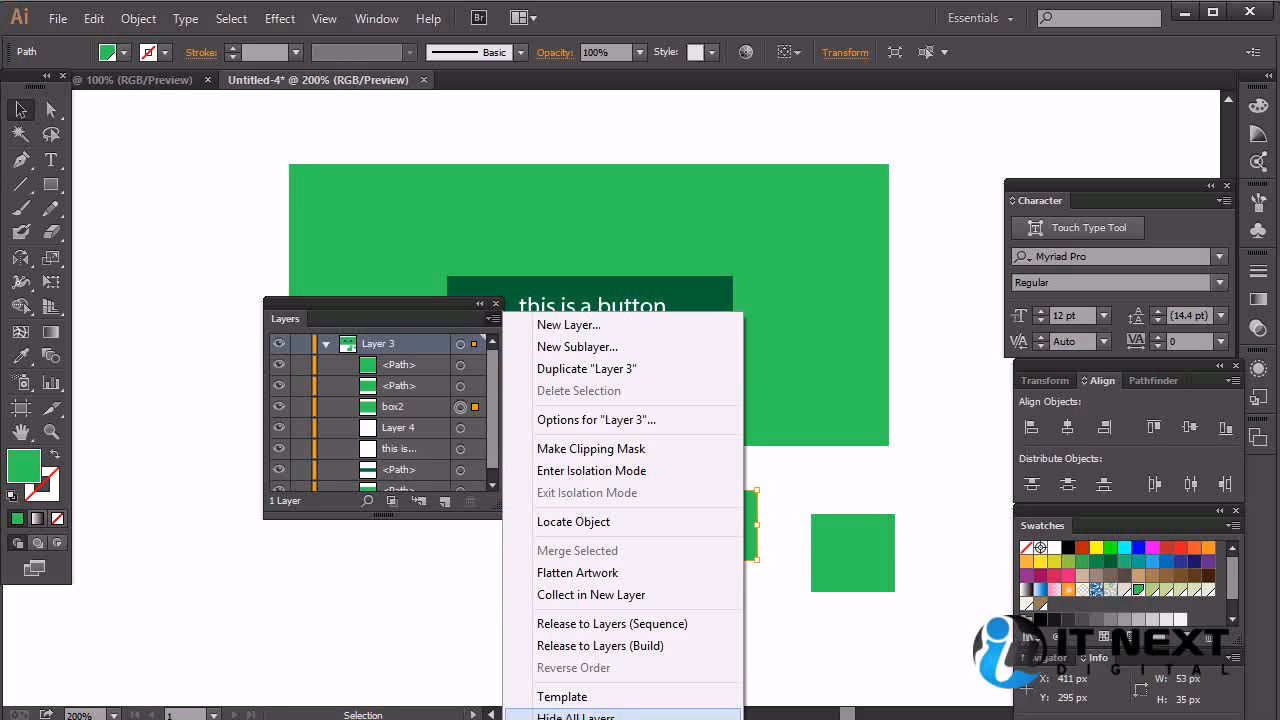
pyautogui.click(575, 716)
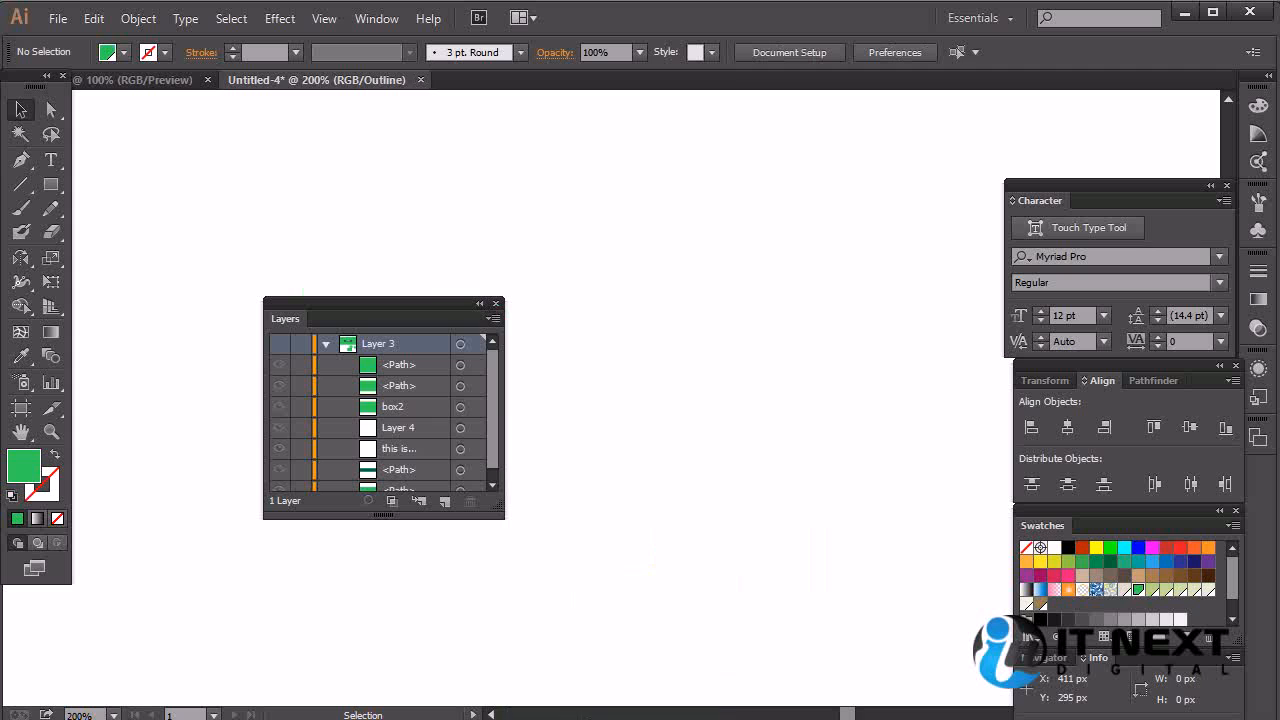
pyautogui.click(491, 318)
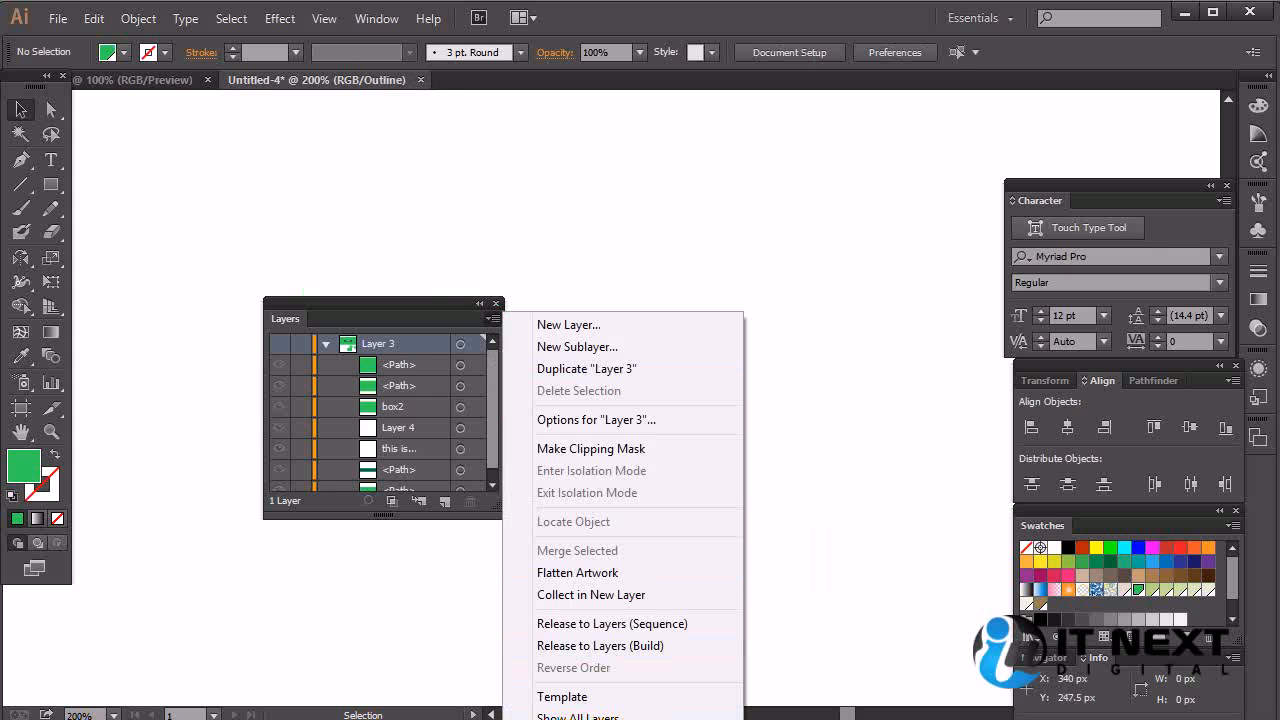
pyautogui.click(575, 716)
# Step: Switch the artwork repeatedly between outline and preview view to compare the two displays
pyautogui.click(491, 318)
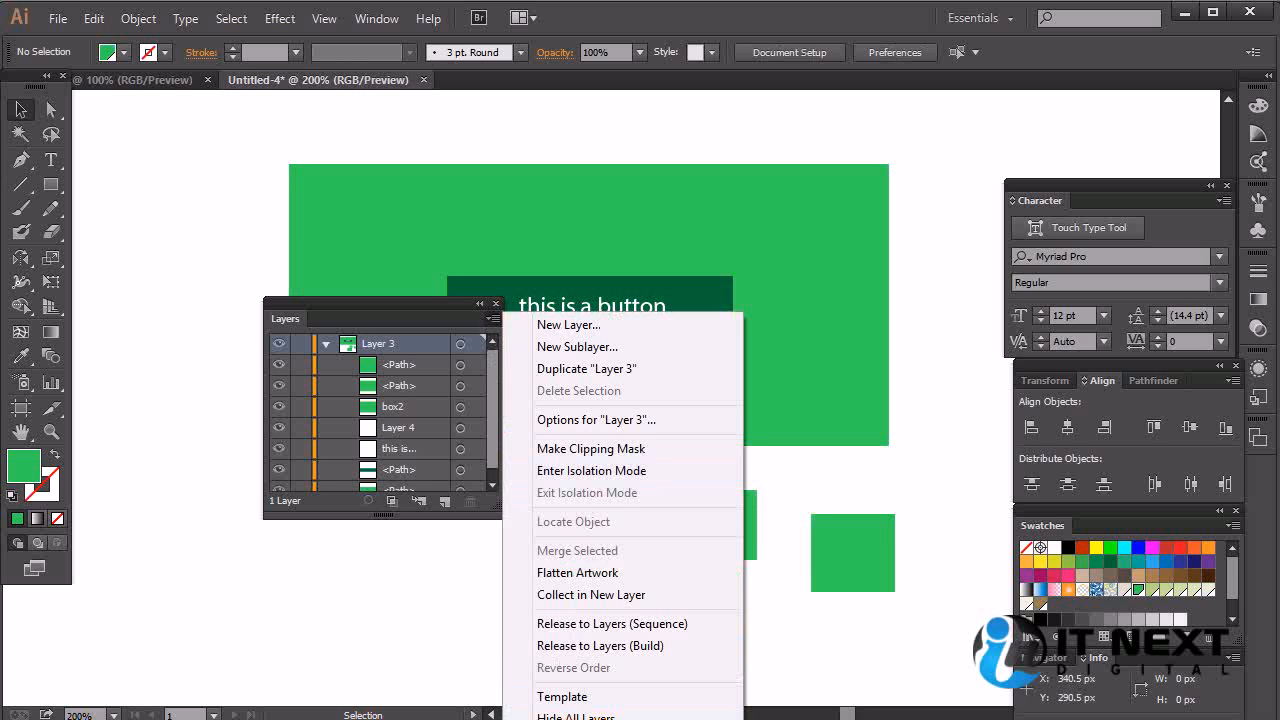
pyautogui.hotkey('ctrl', 'y')
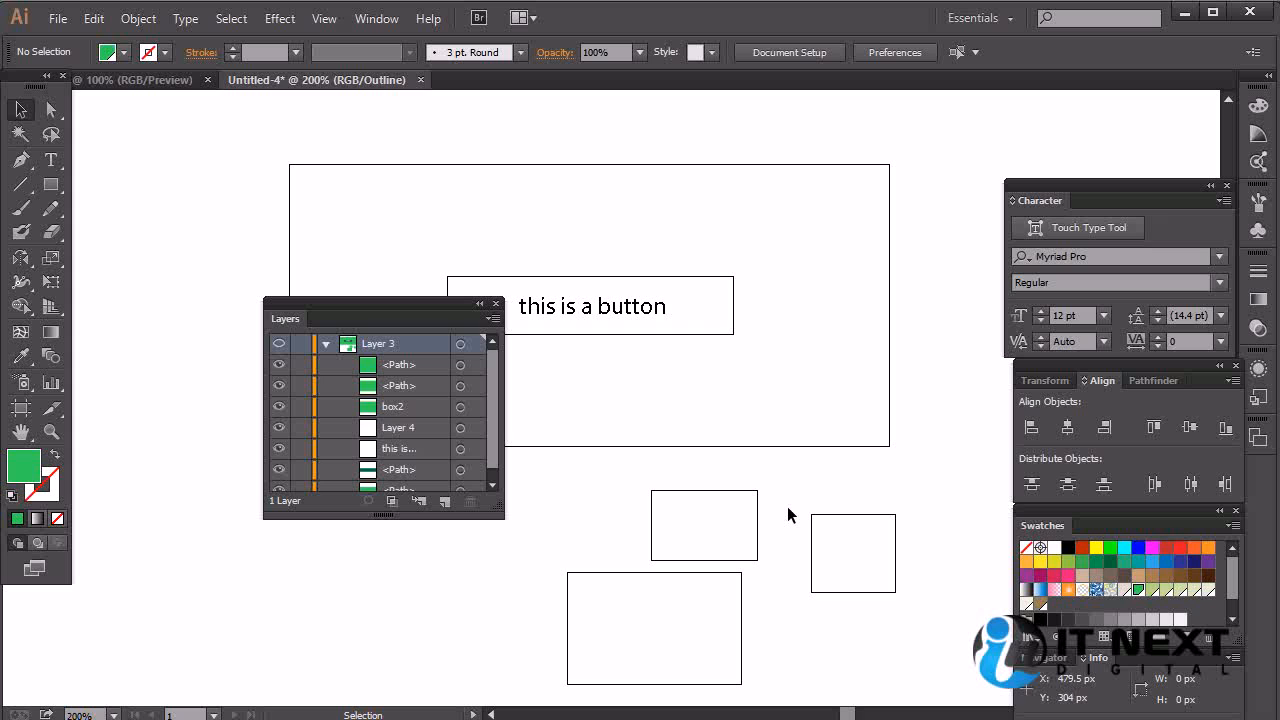
pyautogui.click(491, 318)
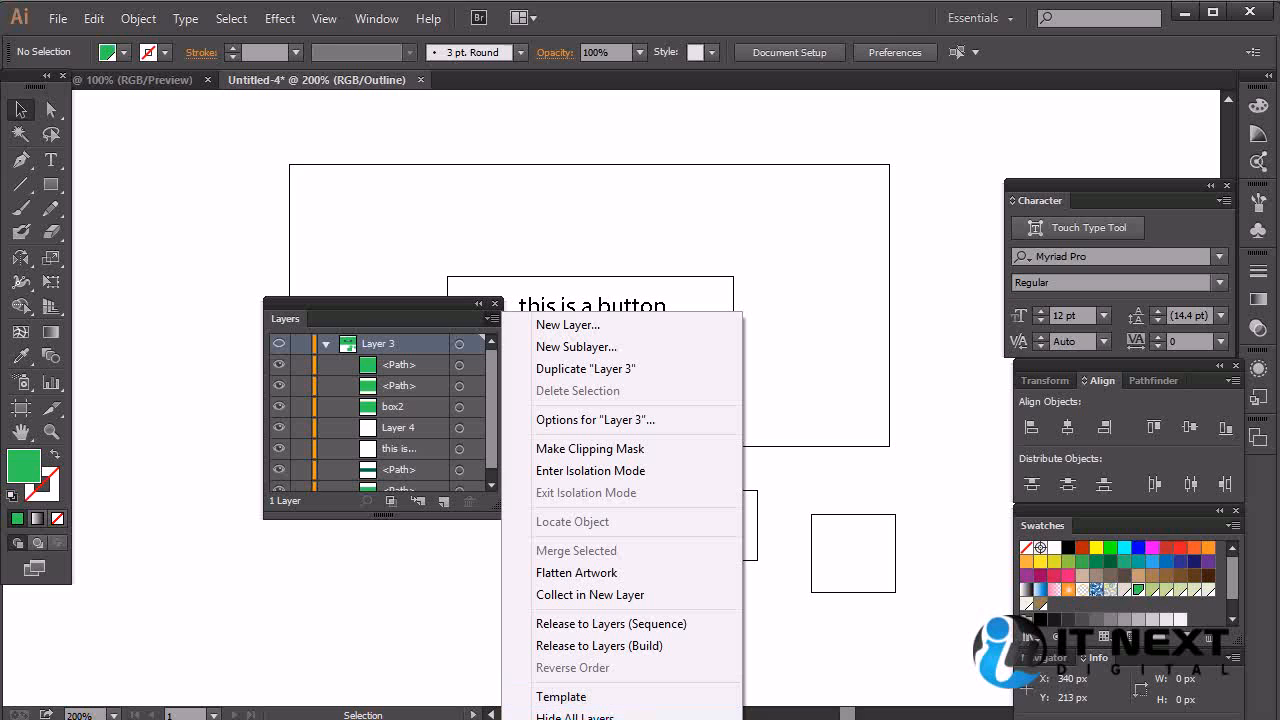
pyautogui.click(952, 418)
pyautogui.hotkey('ctrl', 'y')
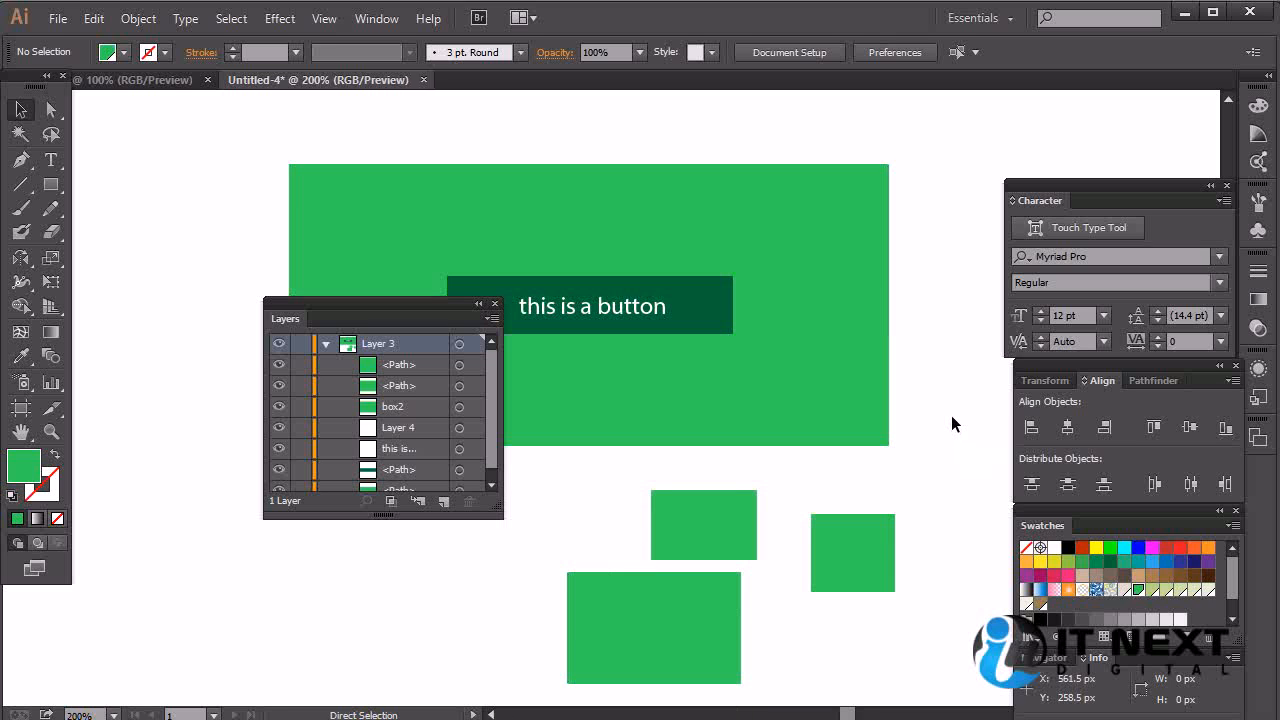
pyautogui.hotkey('ctrl', 'y')
pyautogui.hotkey('ctrl', 'y')
pyautogui.hotkey('ctrl', 'y')
pyautogui.hotkey('ctrl', 'y')
pyautogui.hotkey('ctrl', 'y')
pyautogui.hotkey('ctrl', 'y')
pyautogui.hotkey('ctrl', 'y')
pyautogui.hotkey('ctrl', 'y')
# Step: Move the Layers panel clear of the left artwork area and paint a dense freehand green scribble there with the Blob Brush
pyautogui.moveTo(364, 306); pyautogui.dragTo(606, 298)
pyautogui.click(30, 235)
pyautogui.moveTo(206, 506)
pyautogui.mouseDown()
pyautogui.moveTo(202, 576)
pyautogui.moveTo(182, 573)
pyautogui.moveTo(157, 610)
pyautogui.moveTo(310, 616)
pyautogui.moveTo(239, 564)
pyautogui.moveTo(231, 449)
pyautogui.moveTo(149, 598)
pyautogui.moveTo(124, 685)
pyautogui.moveTo(172, 551)
pyautogui.moveTo(64, 561)
pyautogui.moveTo(235, 644)
pyautogui.moveTo(162, 531)
pyautogui.mouseUp()
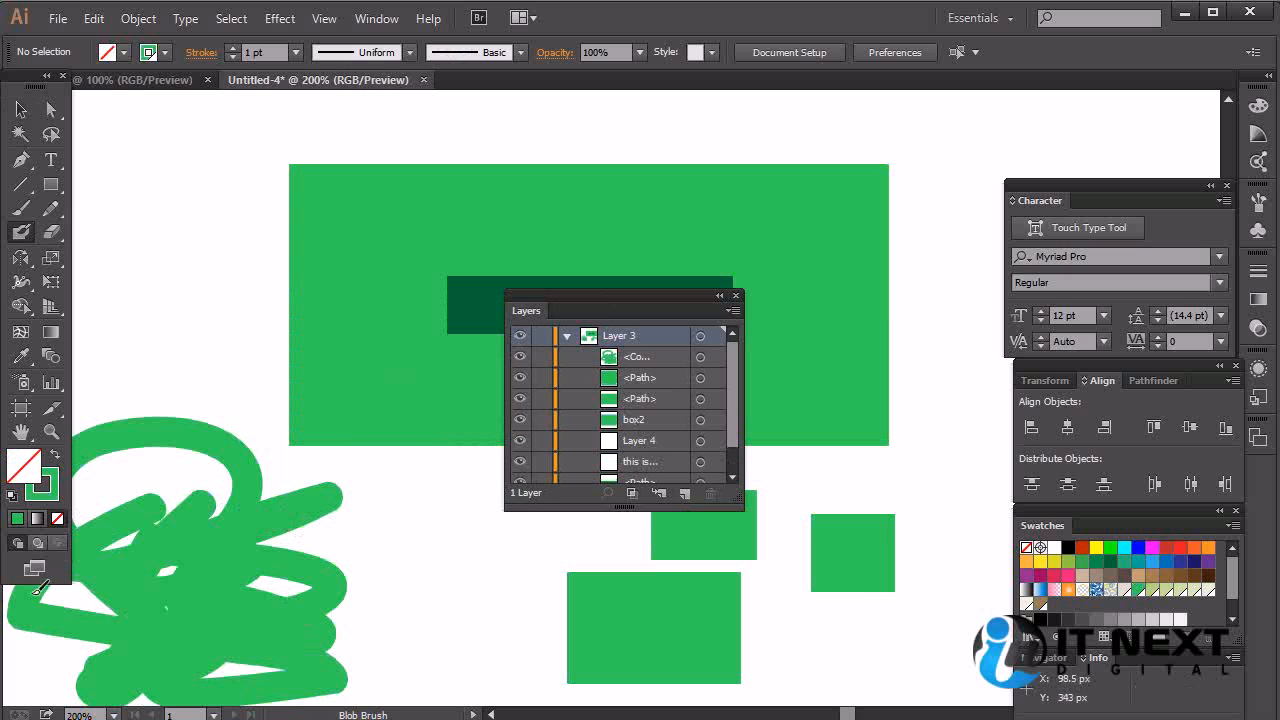
# Step: Select the green scribble and examine its paths in outline view
pyautogui.keyDown('ctrl'); pyautogui.click(229, 557); pyautogui.keyUp('ctrl')
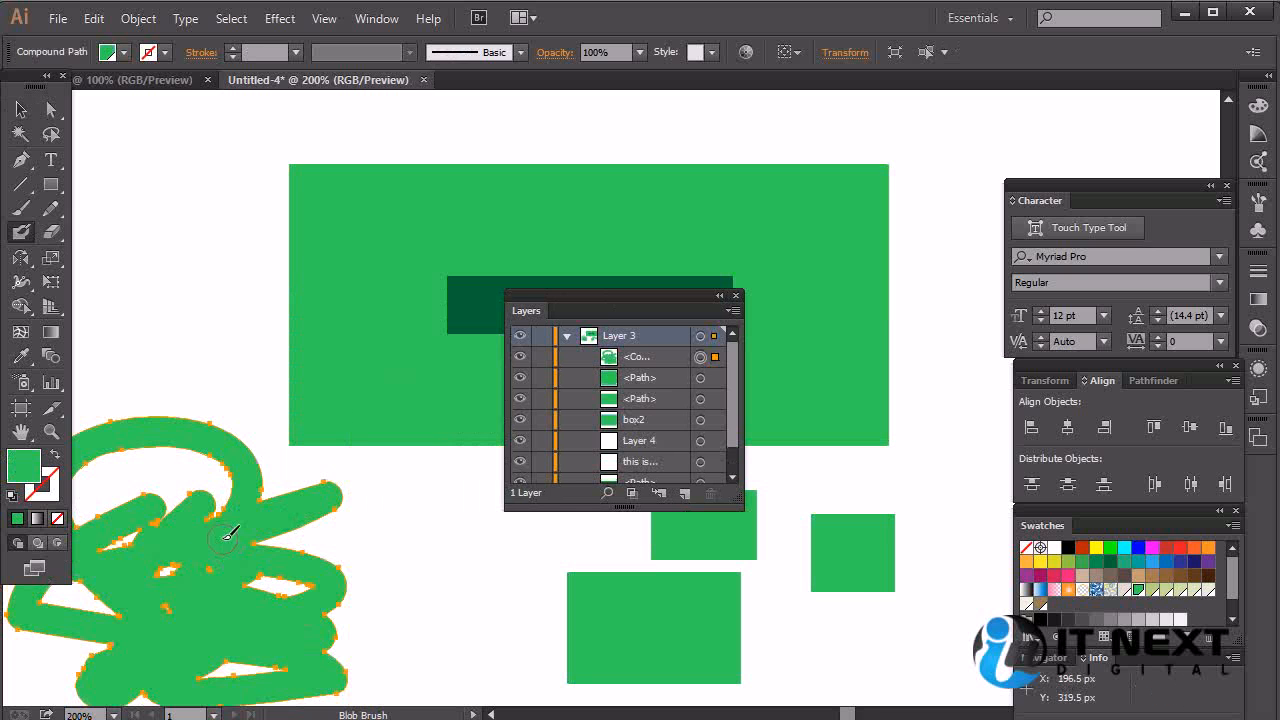
pyautogui.hotkey('ctrl', 'y')
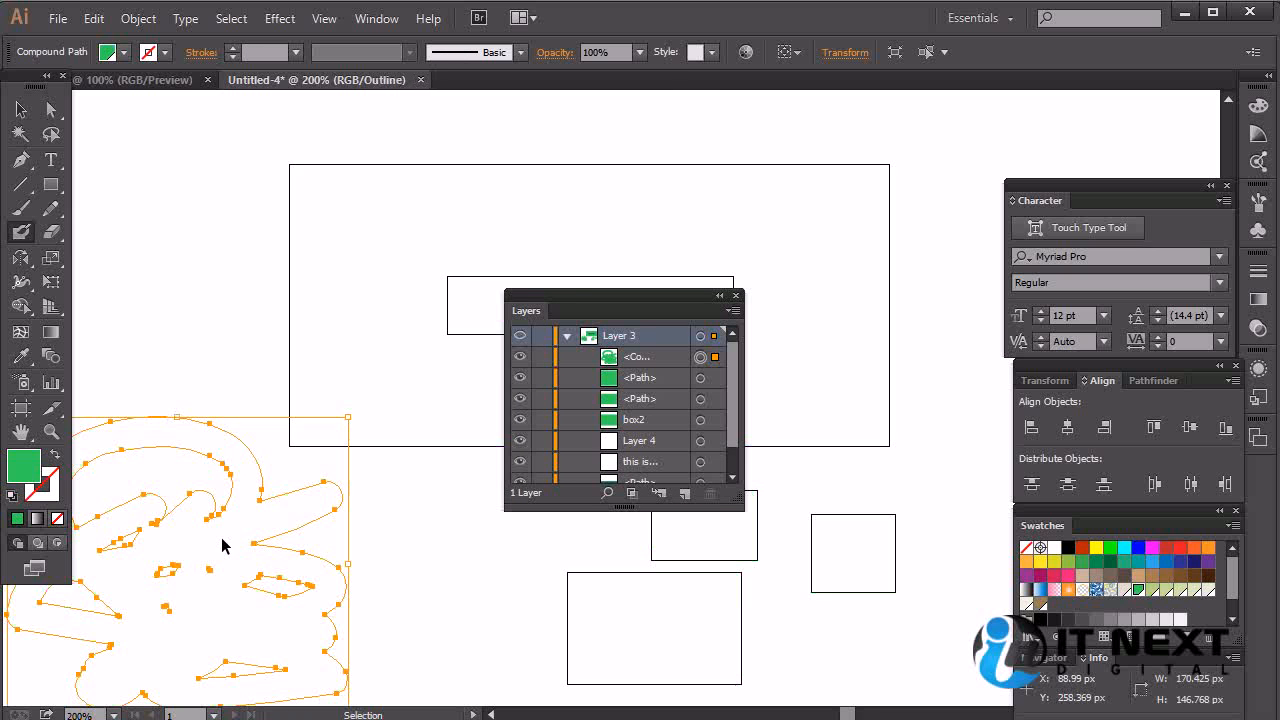
pyautogui.moveTo(115, 504); pyautogui.dragTo(245, 408)
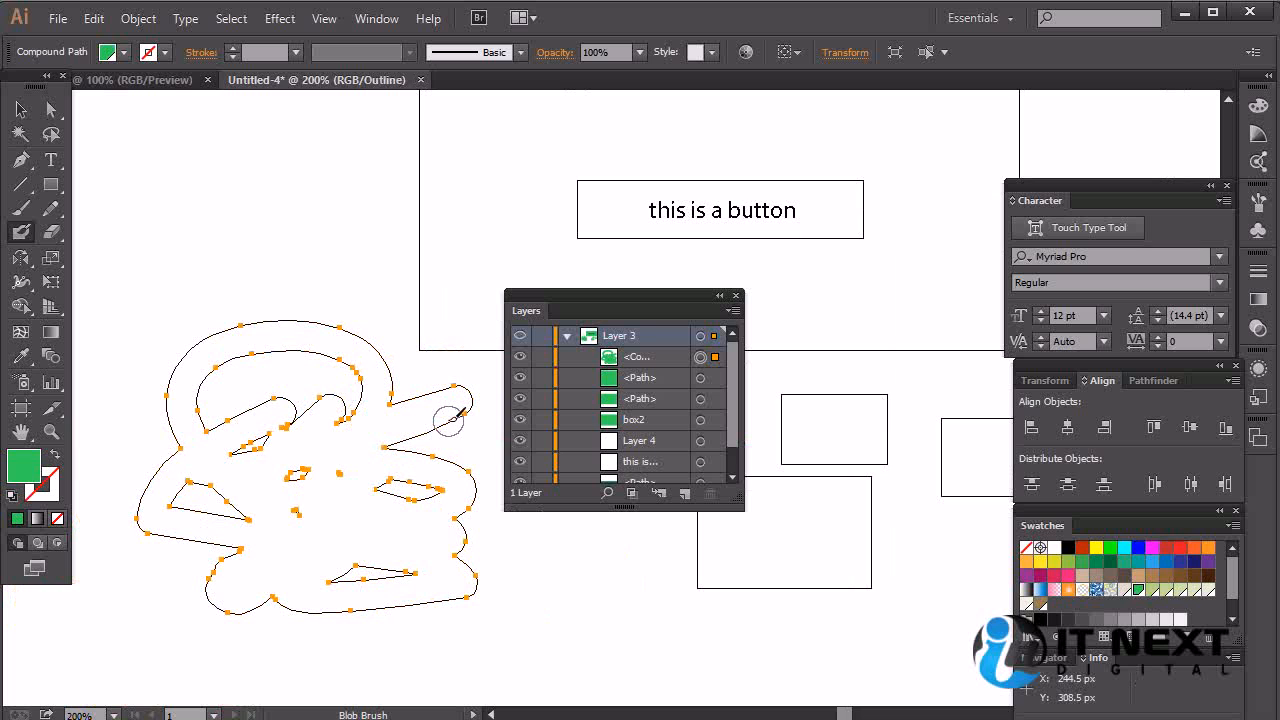
pyautogui.click(21, 109)
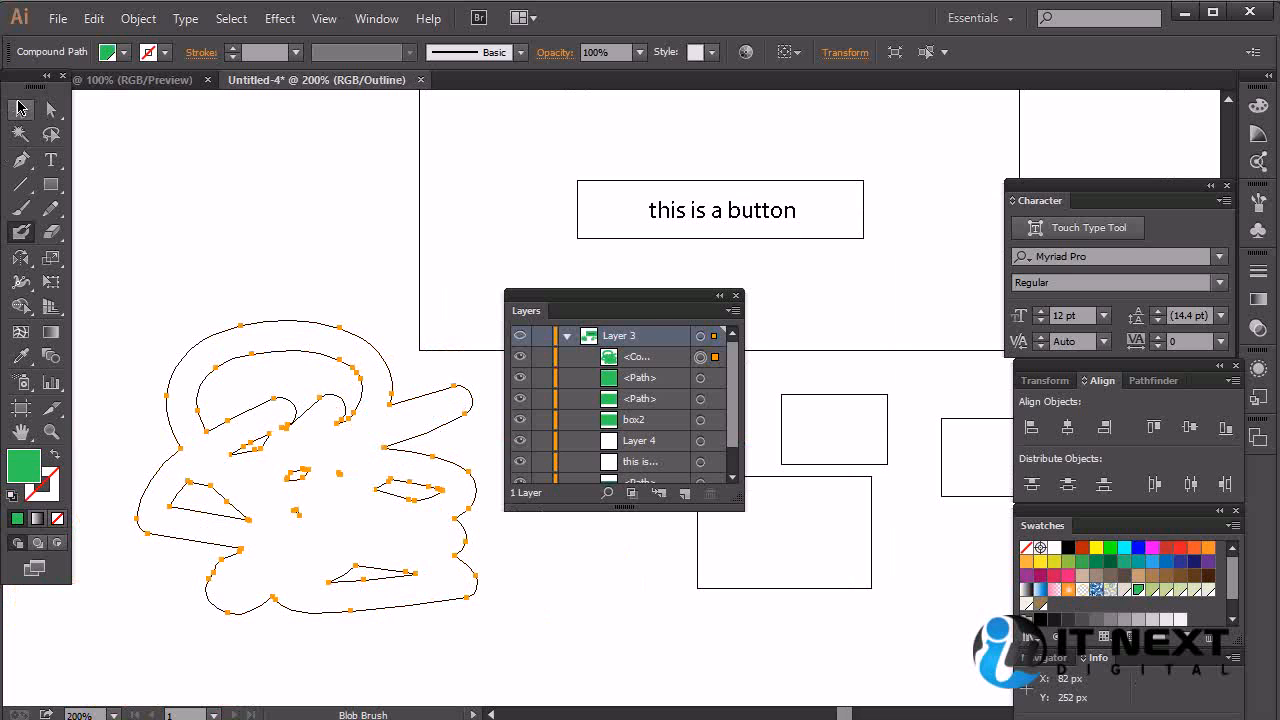
pyautogui.click(617, 566)
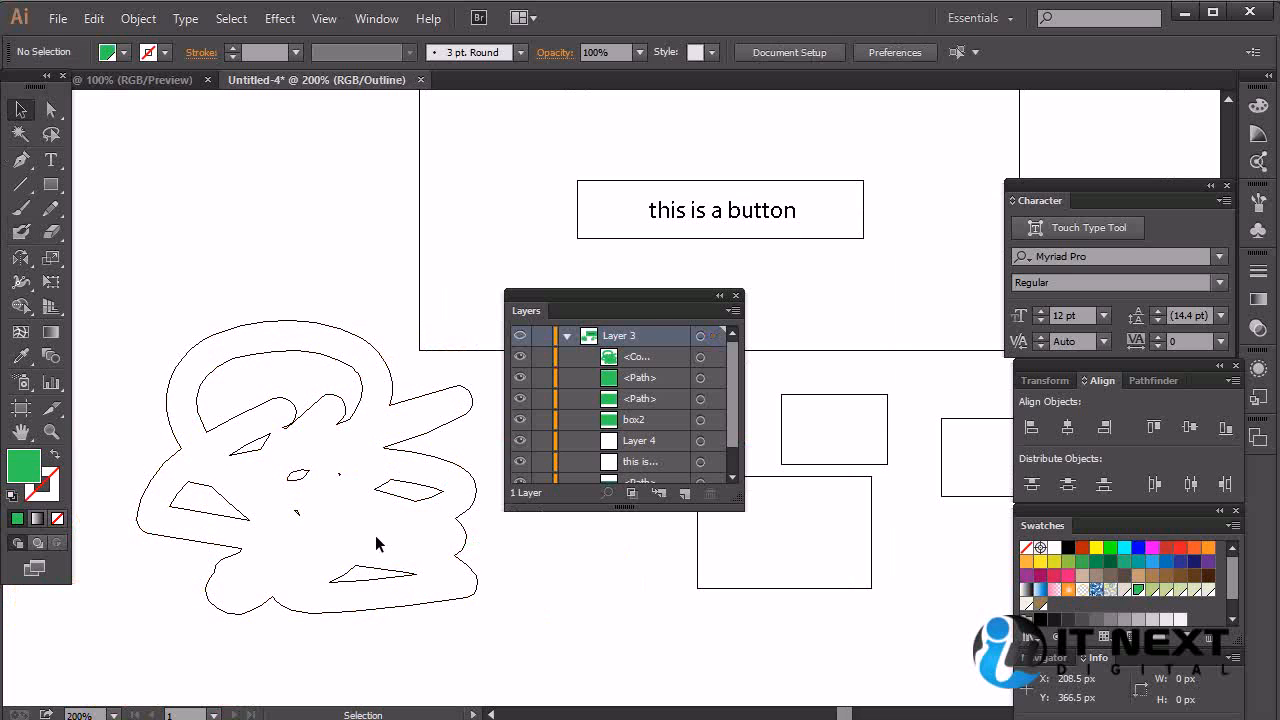
pyautogui.click(386, 490)
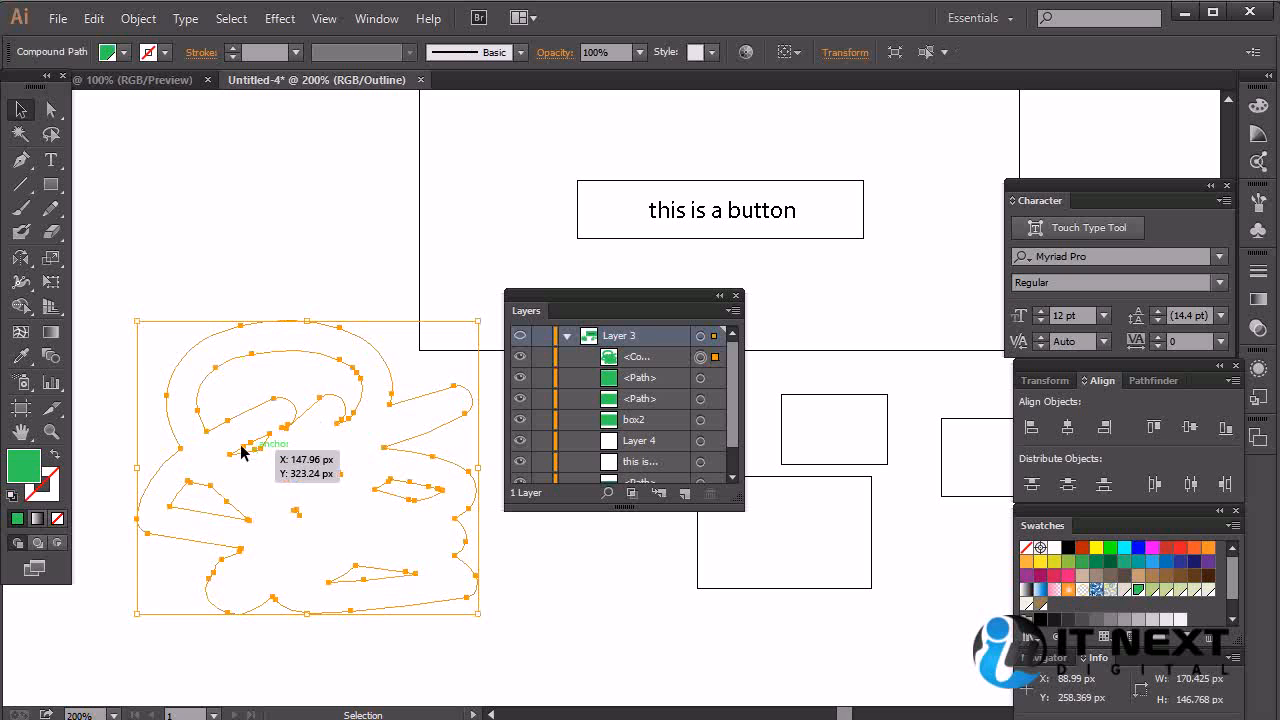
# Step: Return the artwork to preview view, keeping the scribble selected with the Selection tool
pyautogui.press('a')
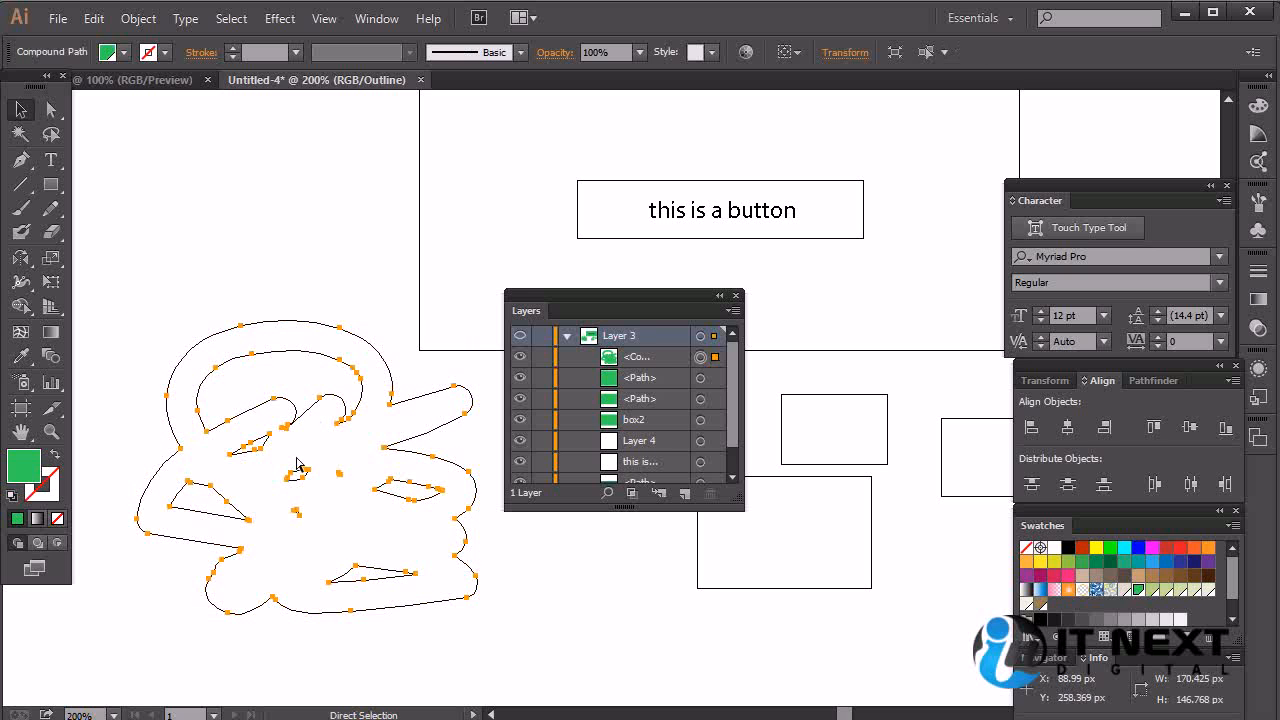
pyautogui.hotkey('ctrl', 'y')
pyautogui.press('v')
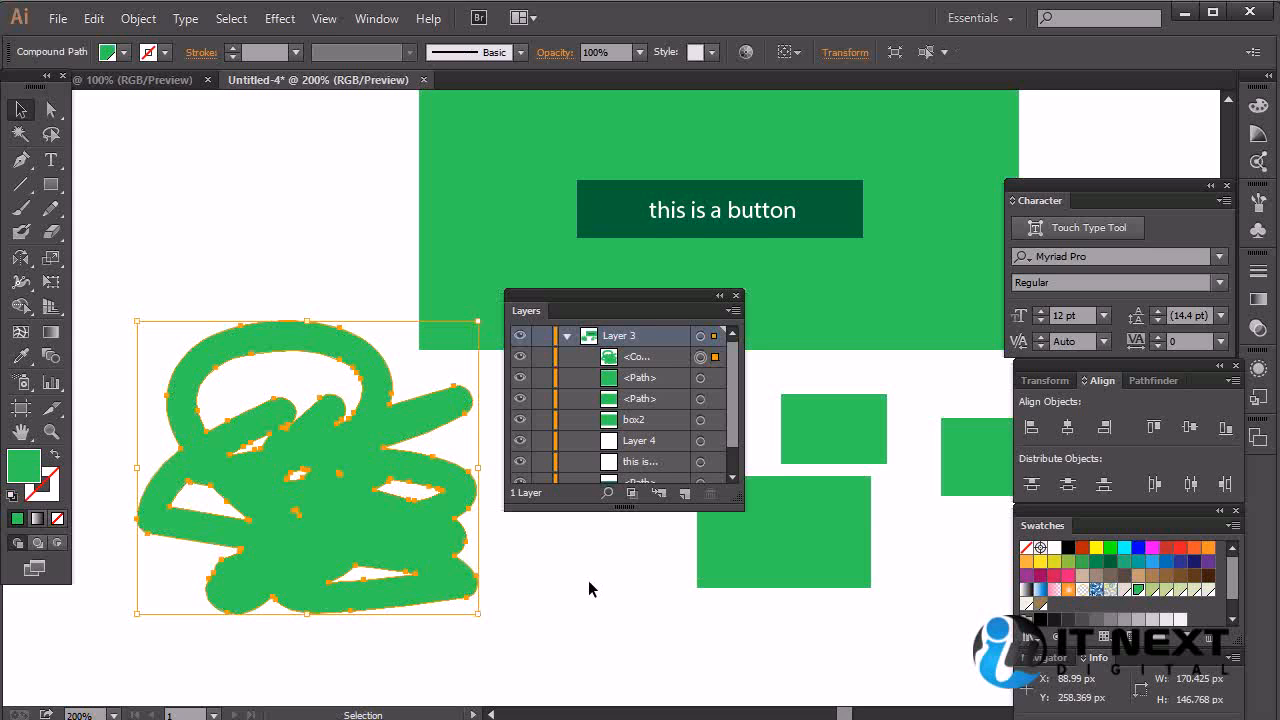
pyautogui.moveTo(569, 583); pyautogui.dragTo(526, 623)
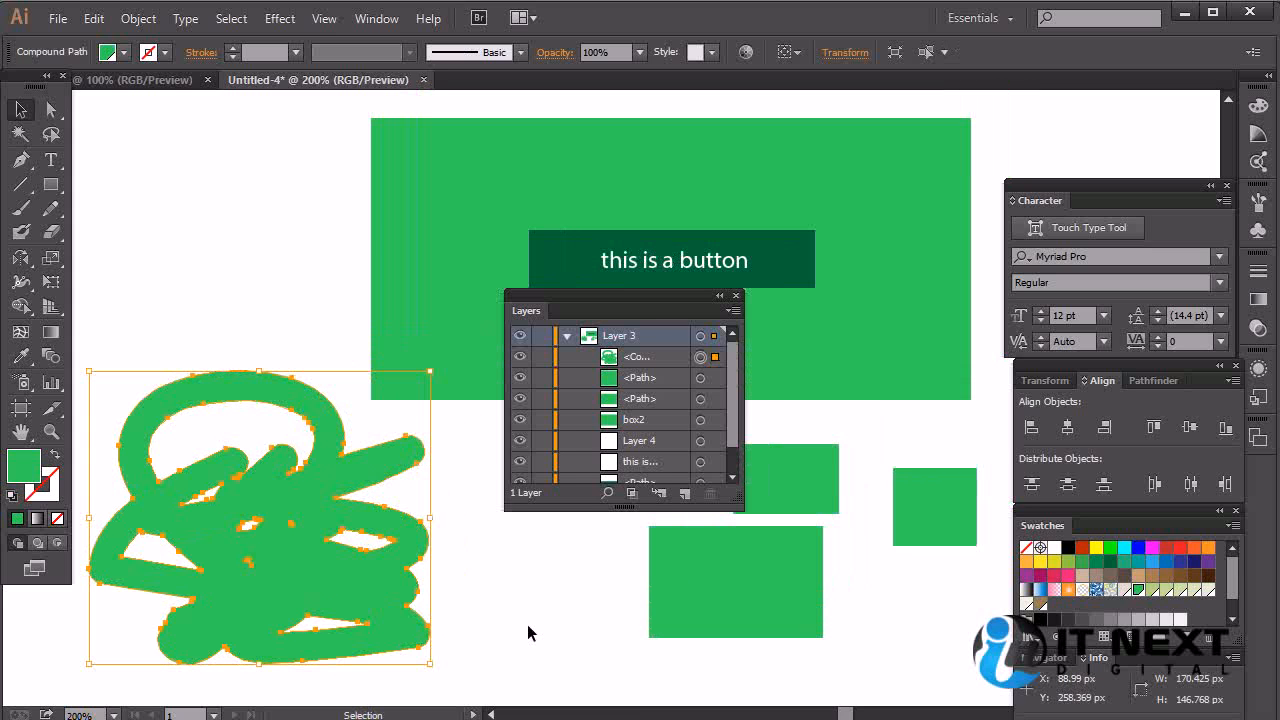